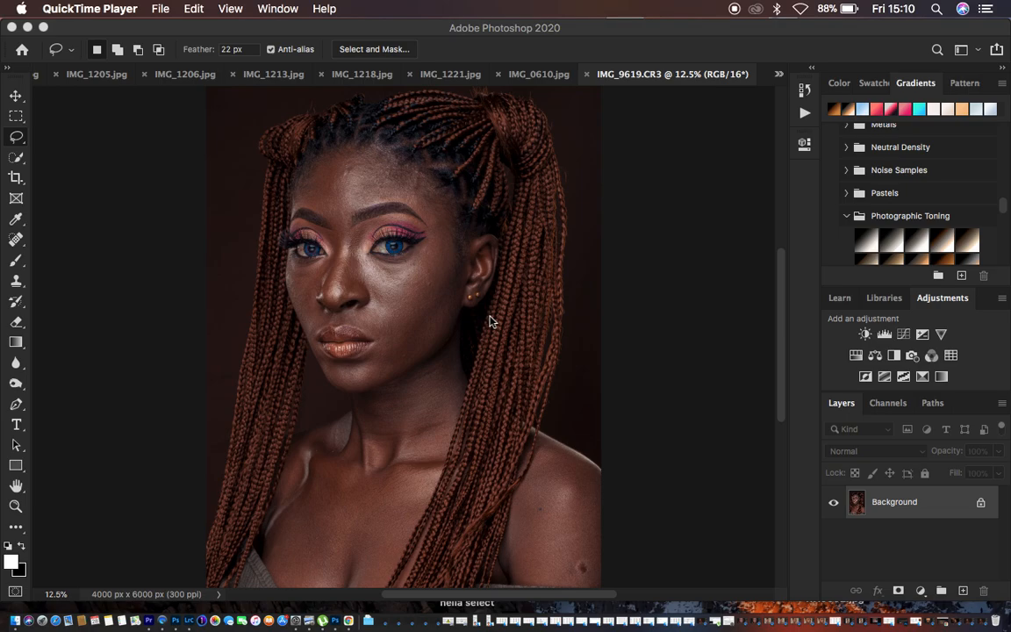
# Duplicate the Background layer twice to get two copies stacked above it.
pyautogui.click(924, 505)
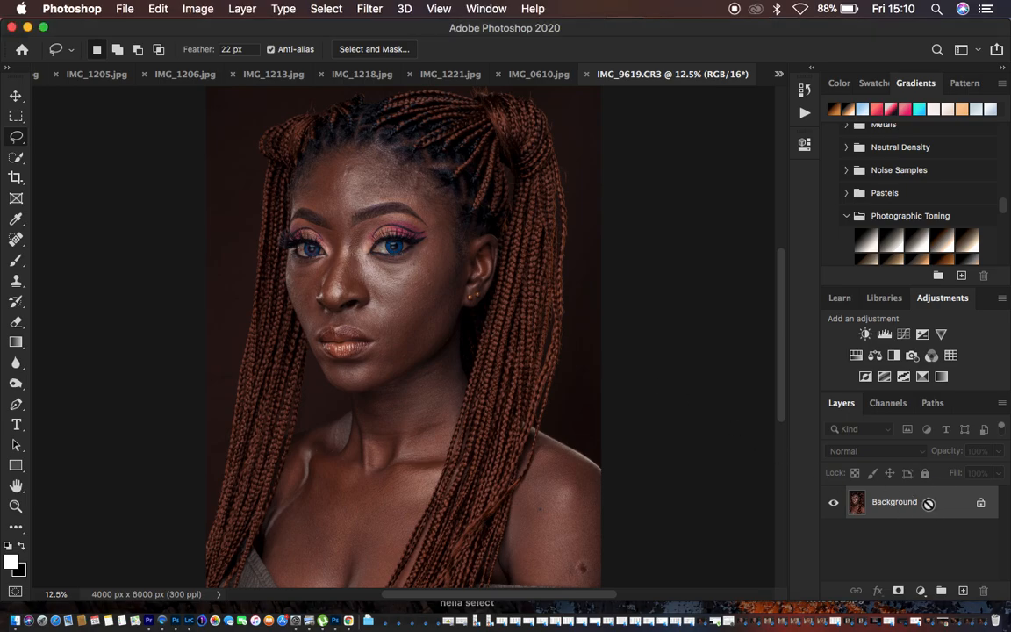
pyautogui.hotkey('ctrl', 'j')
pyautogui.hotkey('ctrl', 'j')
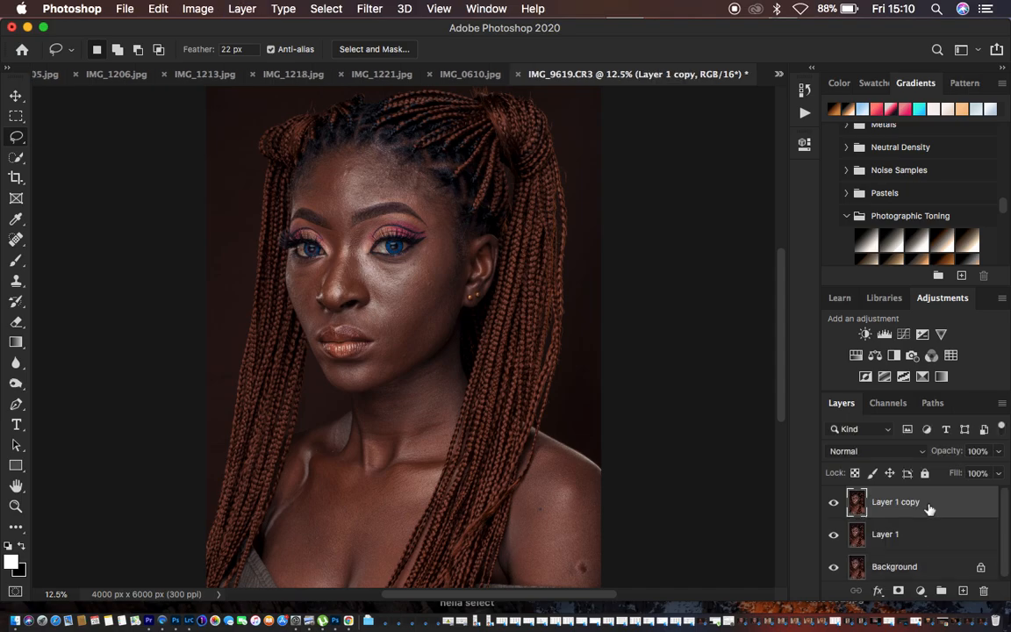
# Rename the lower layer copy to "low" and the upper copy to "high".
pyautogui.doubleClick(885, 535)
pyautogui.write('low')
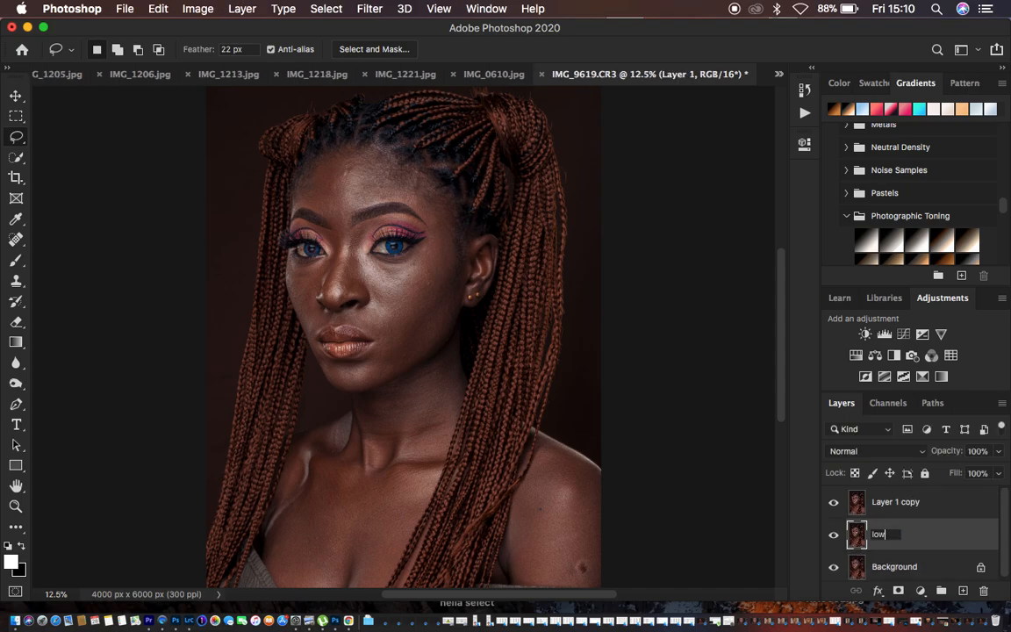
pyautogui.doubleClick(891, 501)
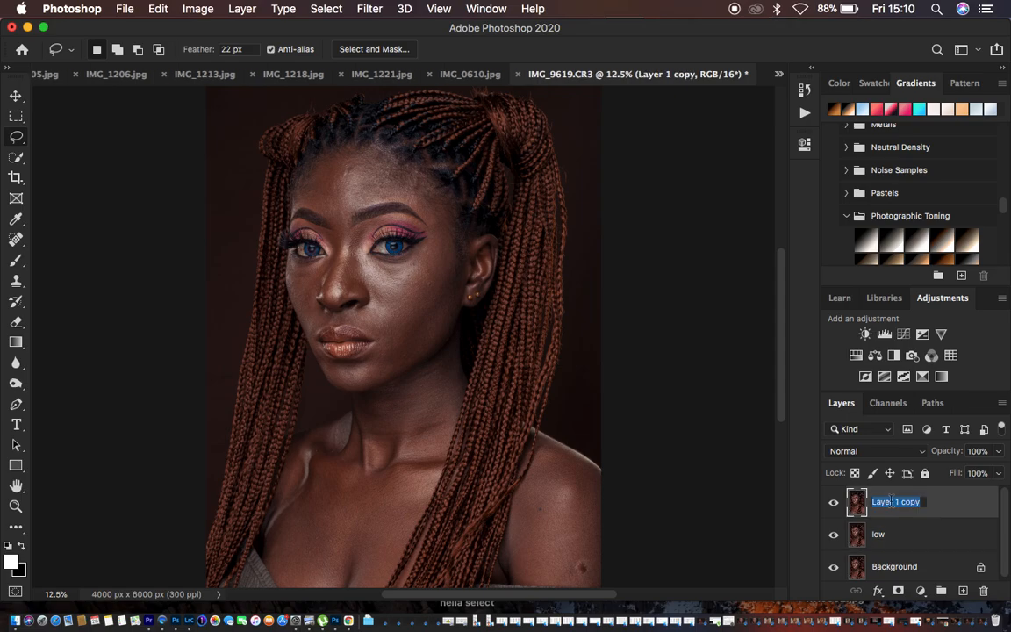
pyautogui.write('high')
pyautogui.press('Return')
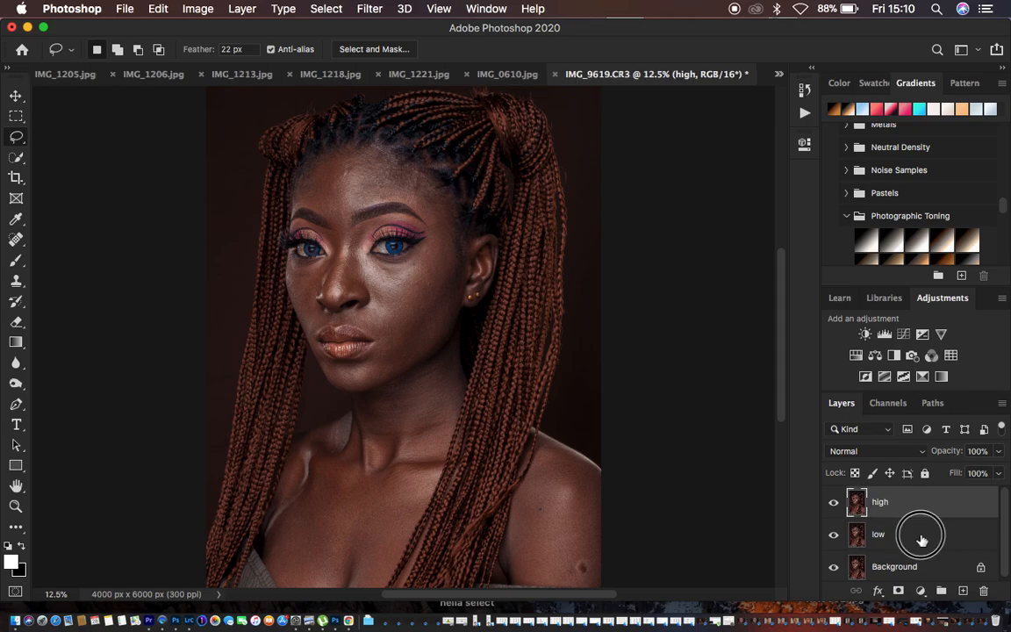
# Make the low layer active and hide the high layer above it.
pyautogui.click(918, 538)
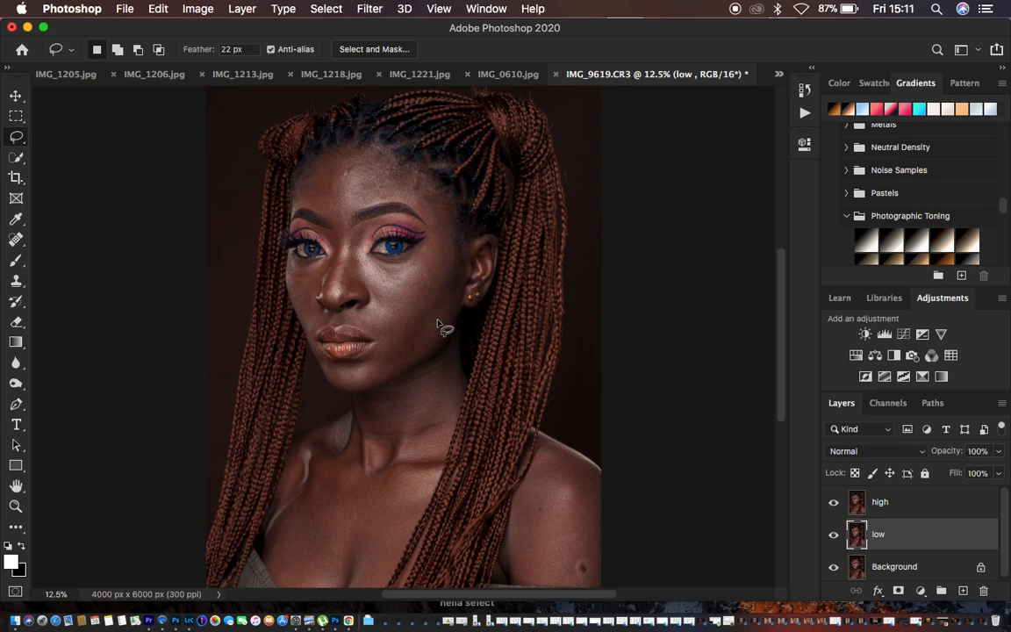
pyautogui.click(369, 9)
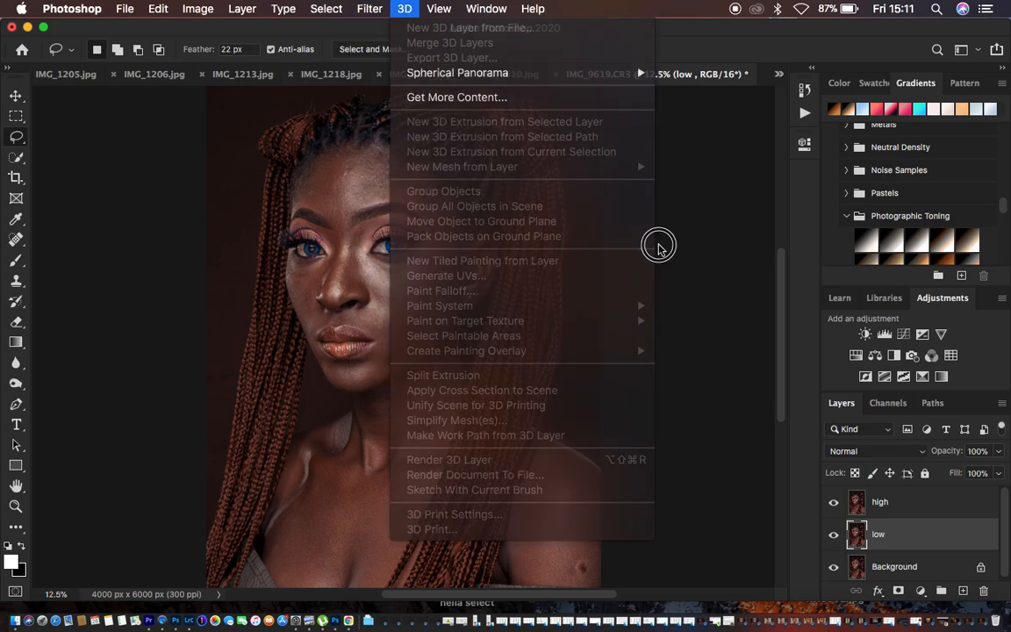
pyautogui.click(677, 248)
pyautogui.click(834, 502)
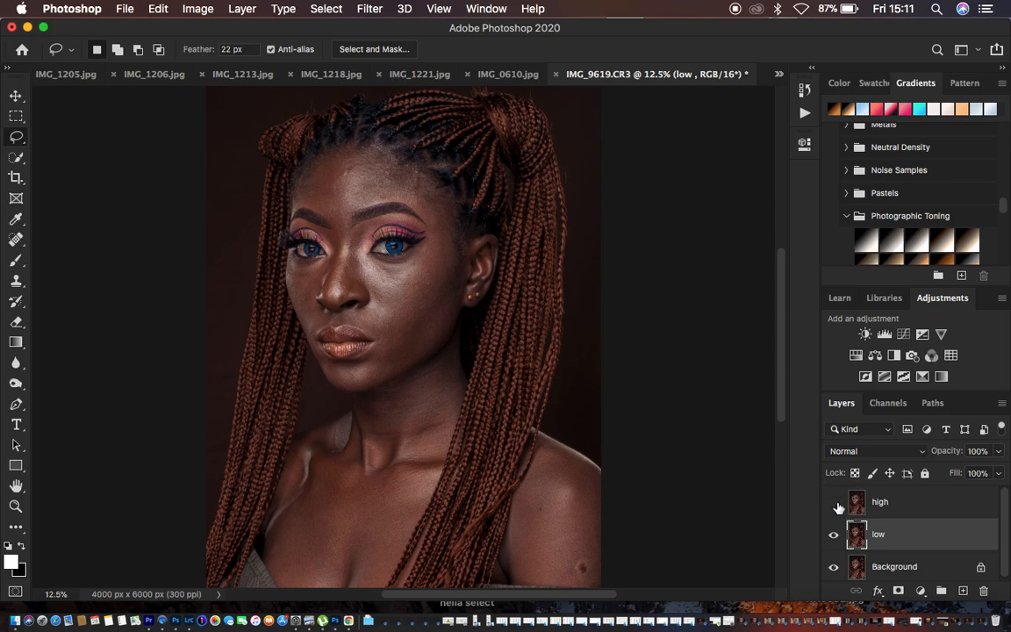
# Open the Gaussian Blur filter for the low layer and place its dialog clear of the face.
pyautogui.click(370, 9)
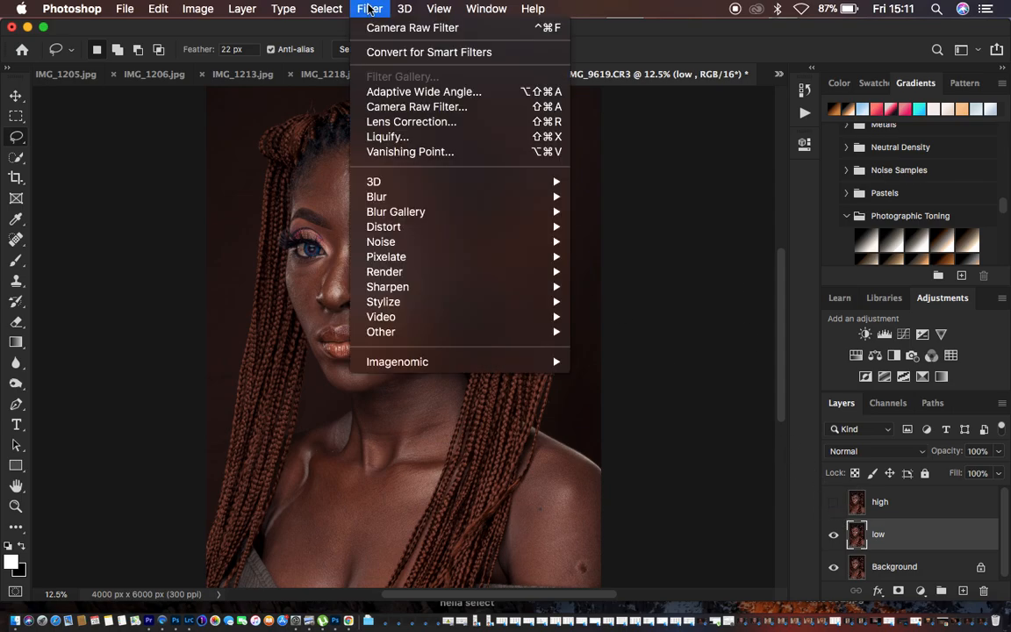
pyautogui.moveTo(419, 201)
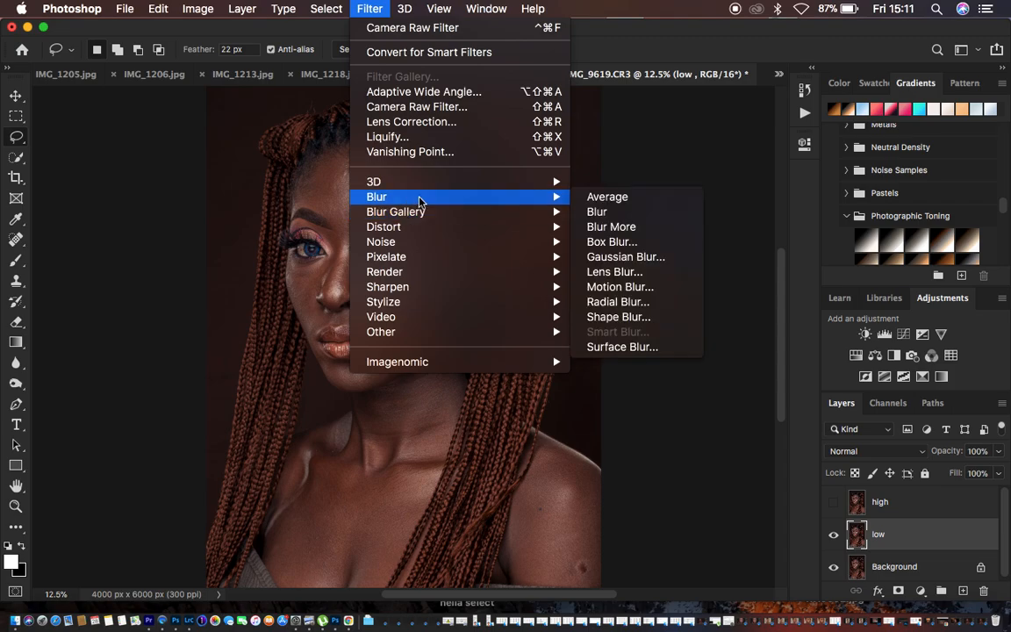
pyautogui.click(636, 259)
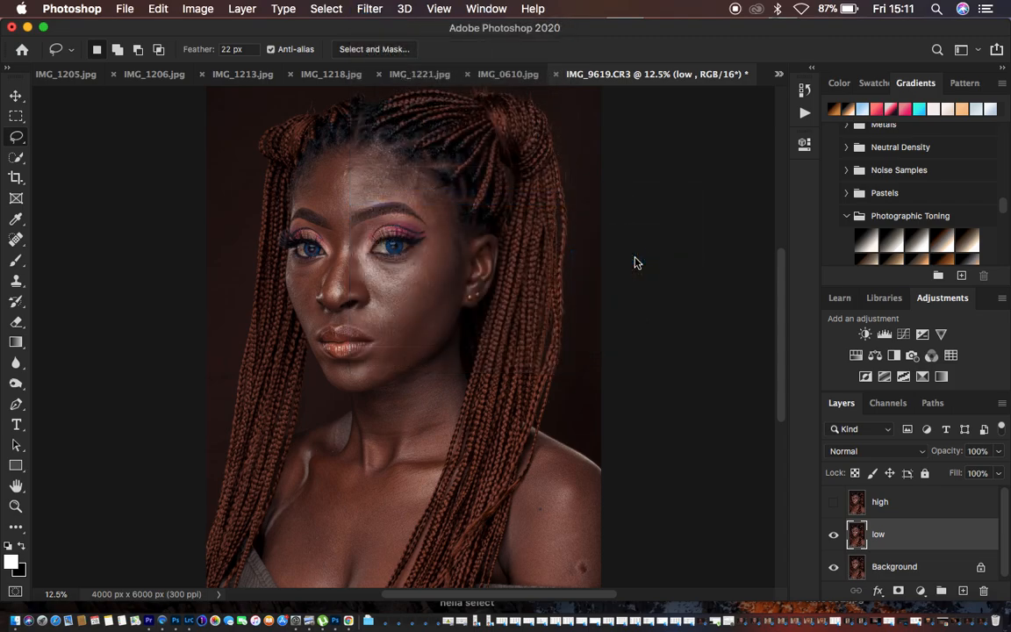
pyautogui.moveTo(700, 345); pyautogui.dragTo(579, 326)
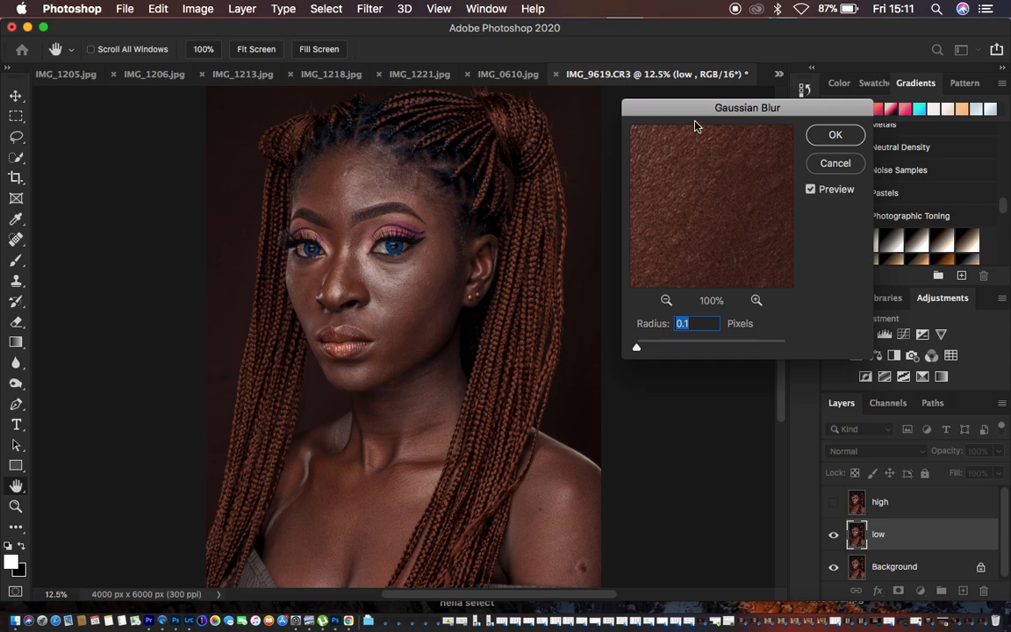
pyautogui.moveTo(721, 107); pyautogui.dragTo(635, 74)
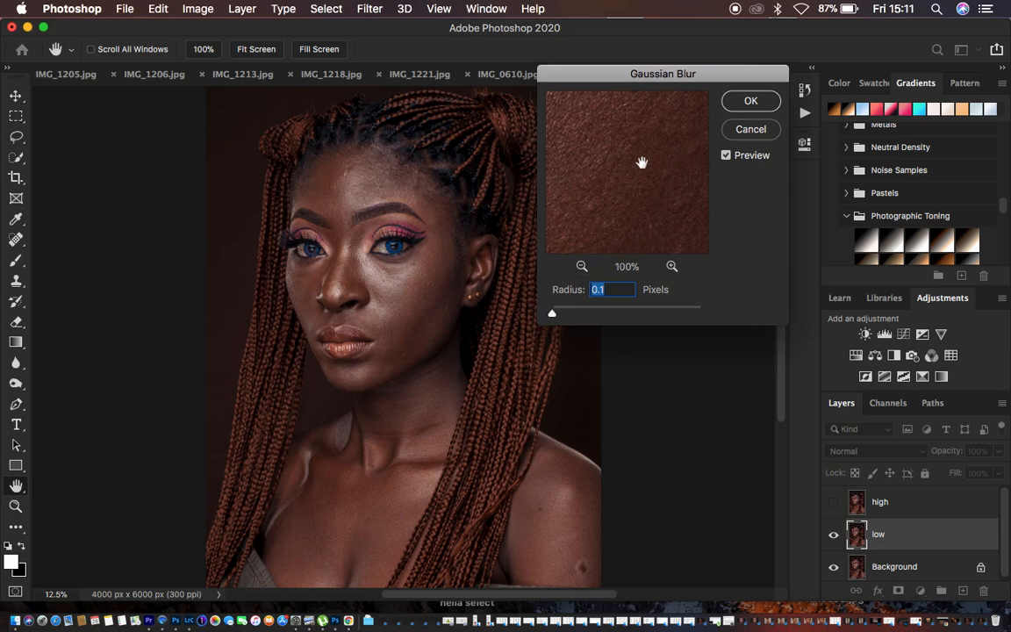
# Examine the skin texture around the nose, eye and cheek in the blur preview at 25% magnification.
pyautogui.click(581, 266)
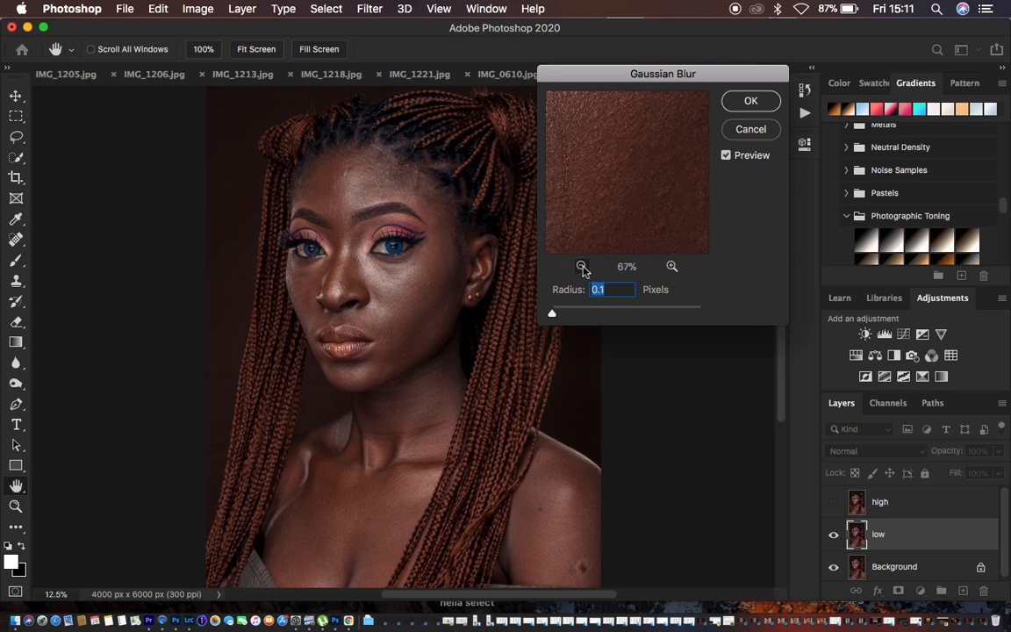
pyautogui.click(581, 266)
pyautogui.click(581, 266)
pyautogui.click(581, 266)
pyautogui.click(582, 266)
pyautogui.click(581, 266)
pyautogui.click(581, 266)
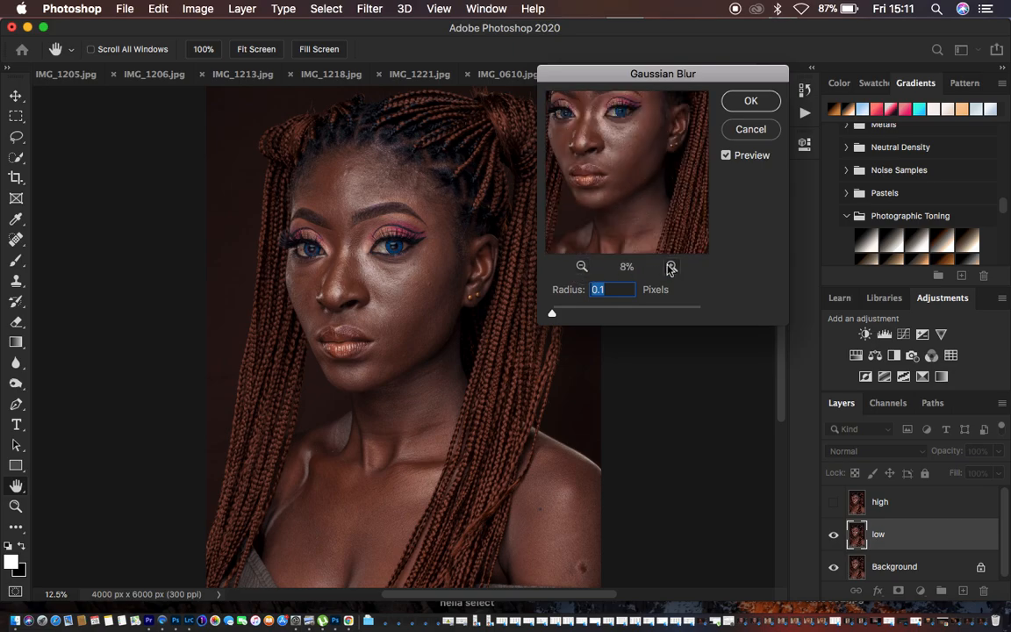
pyautogui.click(672, 266)
pyautogui.click(671, 266)
pyautogui.click(672, 266)
pyautogui.moveTo(630, 145); pyautogui.dragTo(634, 245)
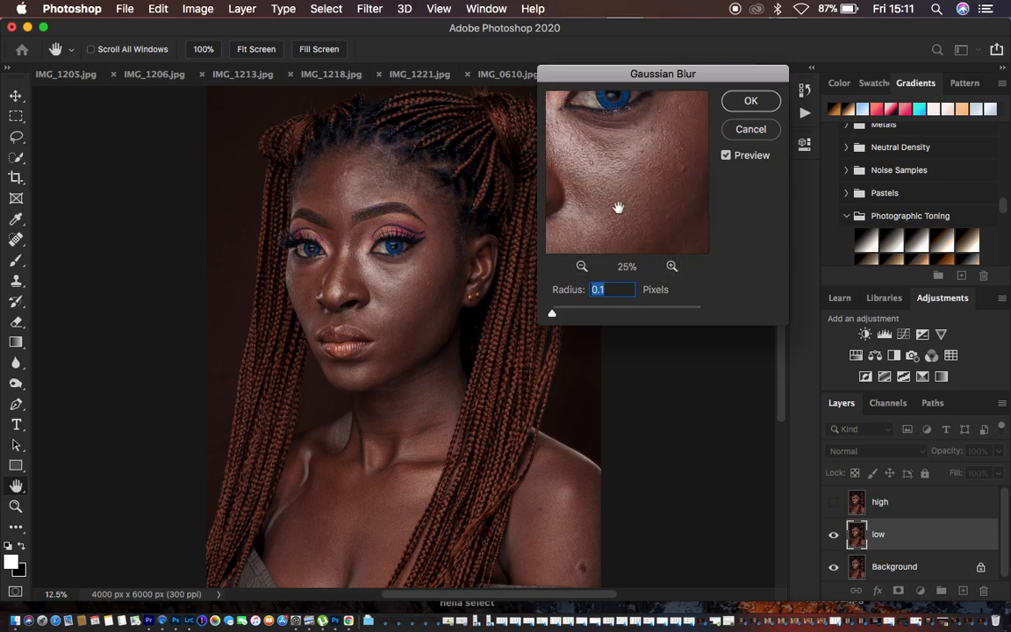
pyautogui.moveTo(592, 171); pyautogui.dragTo(635, 225)
pyautogui.moveTo(609, 170); pyautogui.dragTo(607, 274)
pyautogui.moveTo(631, 235); pyautogui.dragTo(644, 129)
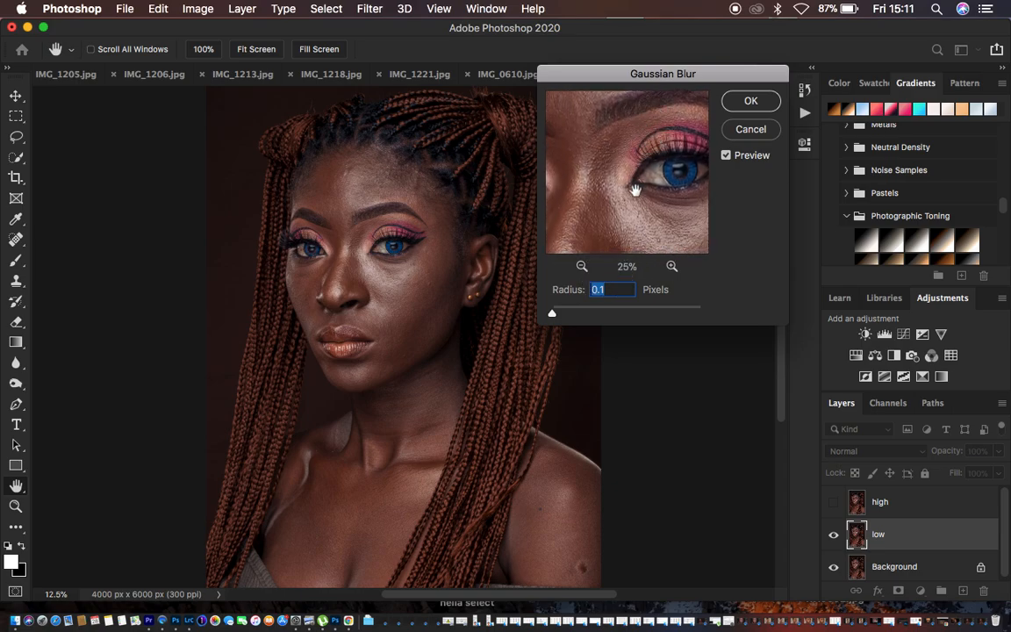
pyautogui.moveTo(635, 190); pyautogui.dragTo(605, 139)
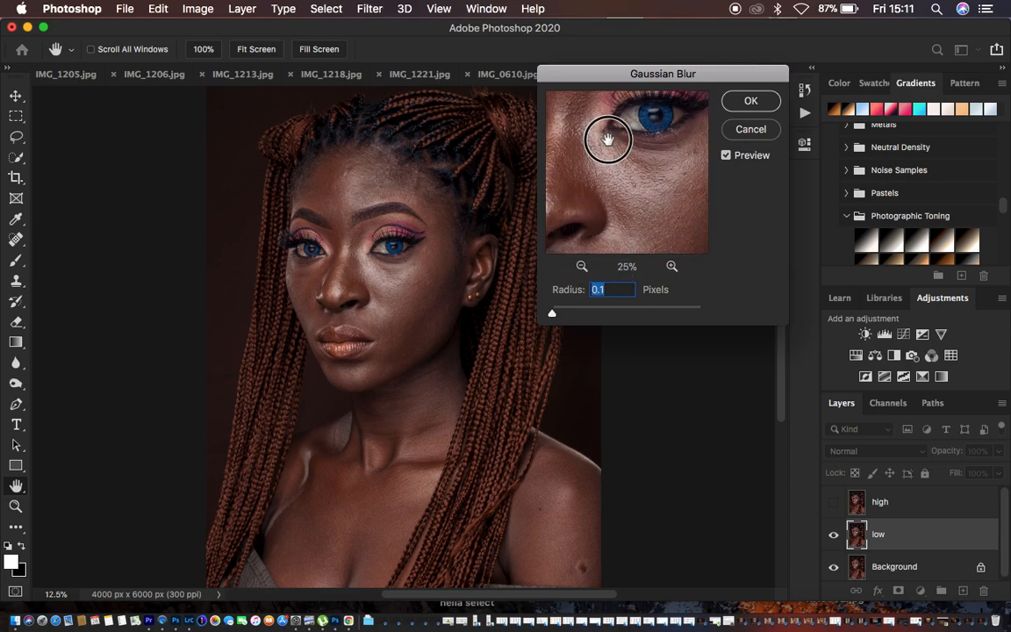
pyautogui.click(671, 266)
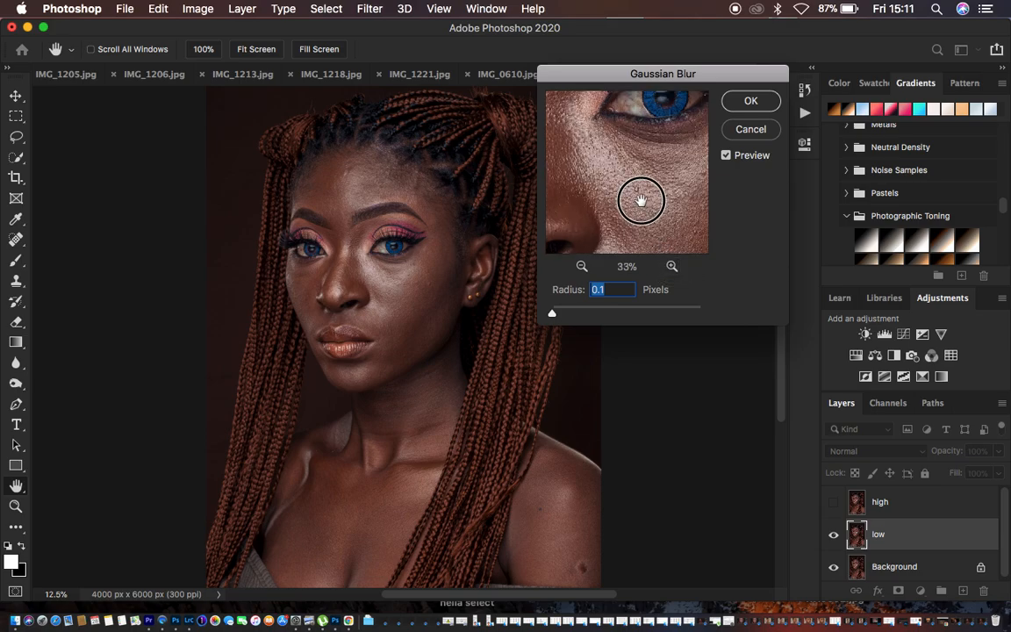
pyautogui.moveTo(640, 202); pyautogui.dragTo(658, 203)
pyautogui.click(582, 266)
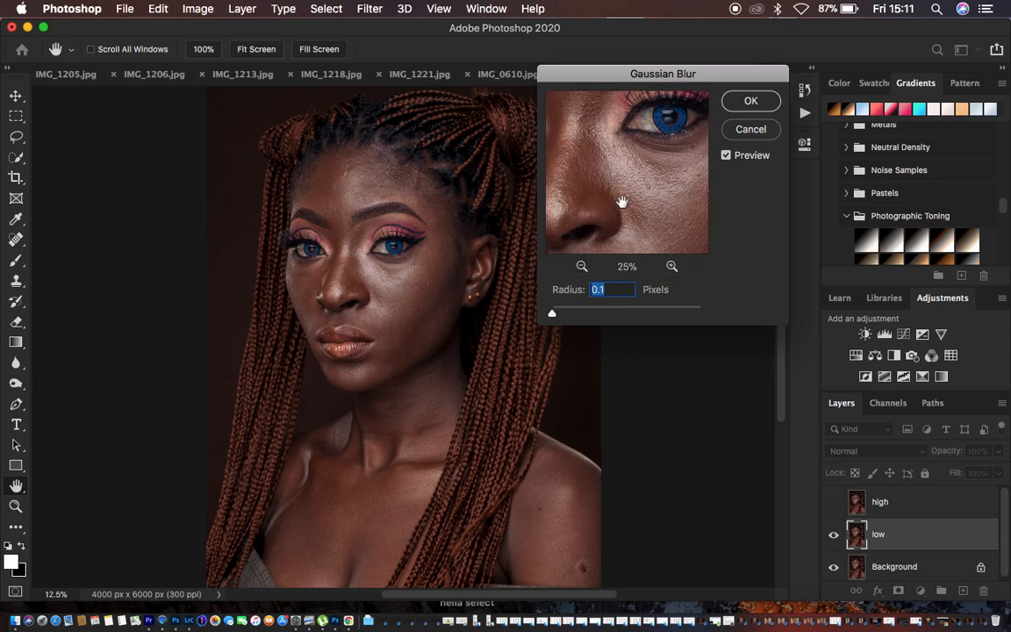
pyautogui.moveTo(636, 181); pyautogui.dragTo(642, 202)
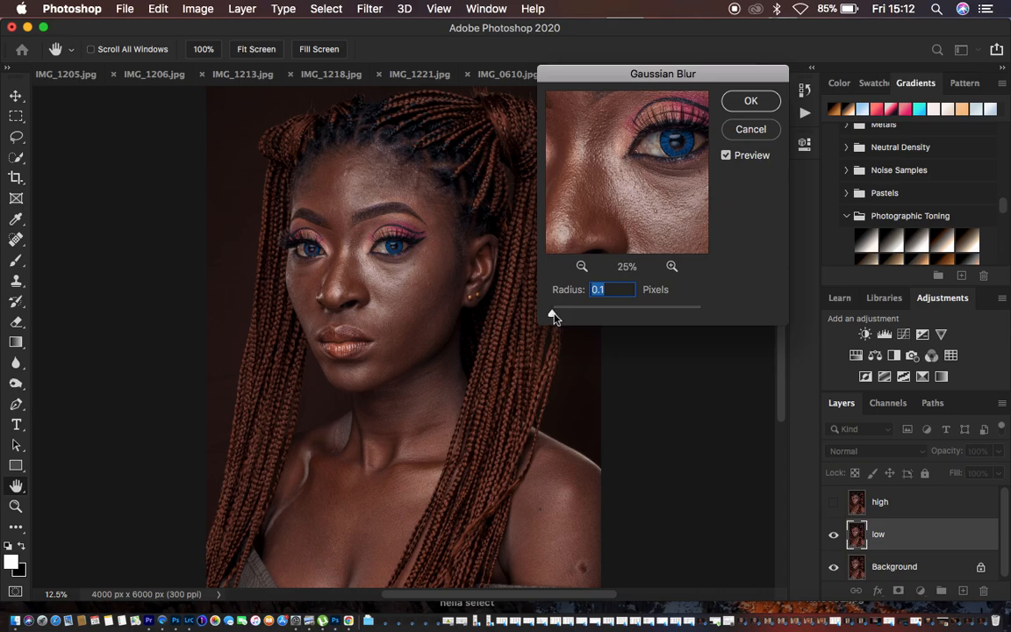
# Blur the low layer with a Gaussian Blur radius slightly above 6.6 pixels.
pyautogui.moveTo(553, 317); pyautogui.dragTo(567, 316)
pyautogui.moveTo(569, 318); pyautogui.dragTo(599, 317)
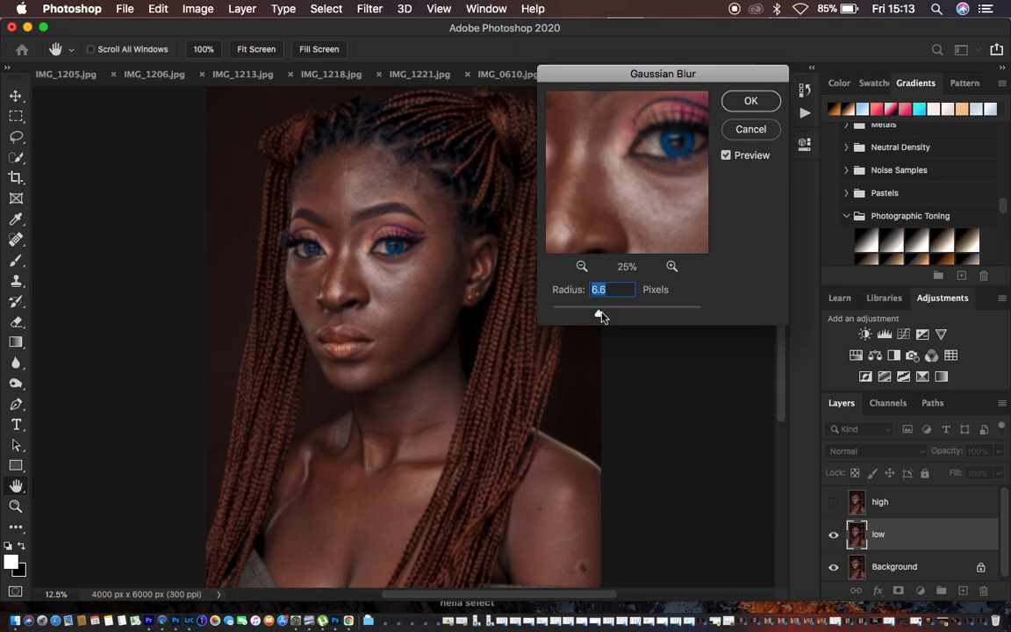
pyautogui.moveTo(600, 317)
pyautogui.mouseDown()
pyautogui.moveTo(641, 309)
pyautogui.moveTo(554, 301)
pyautogui.moveTo(557, 312)
pyautogui.moveTo(604, 314)
pyautogui.mouseUp()
pyautogui.click(749, 102)
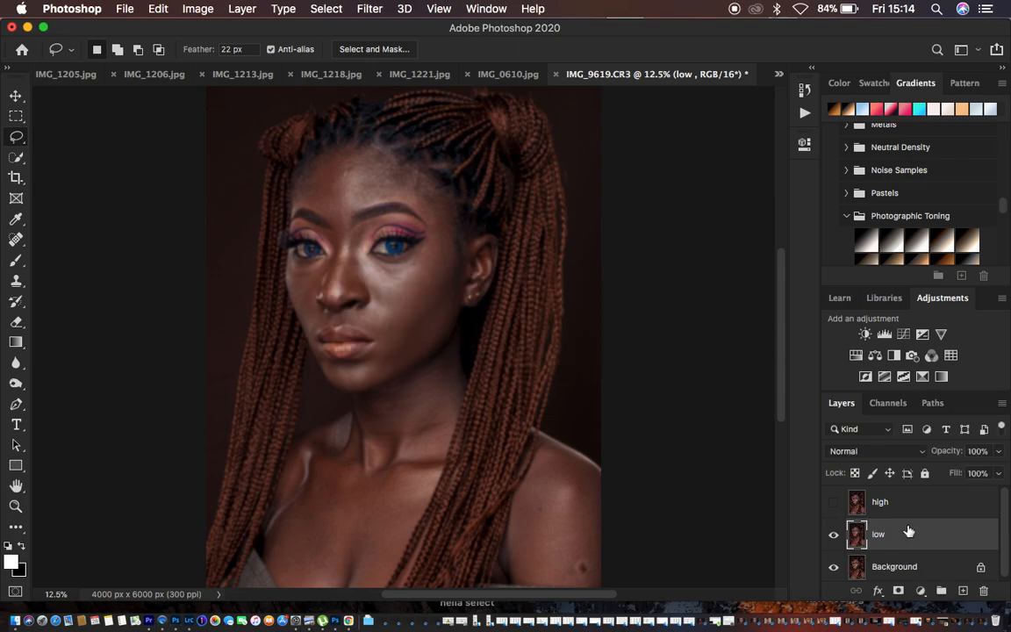
# Show the high layer and run Apply Image on it with the low layer as source, inverted, Add blending, scale 2 and offset 0.
pyautogui.click(864, 507)
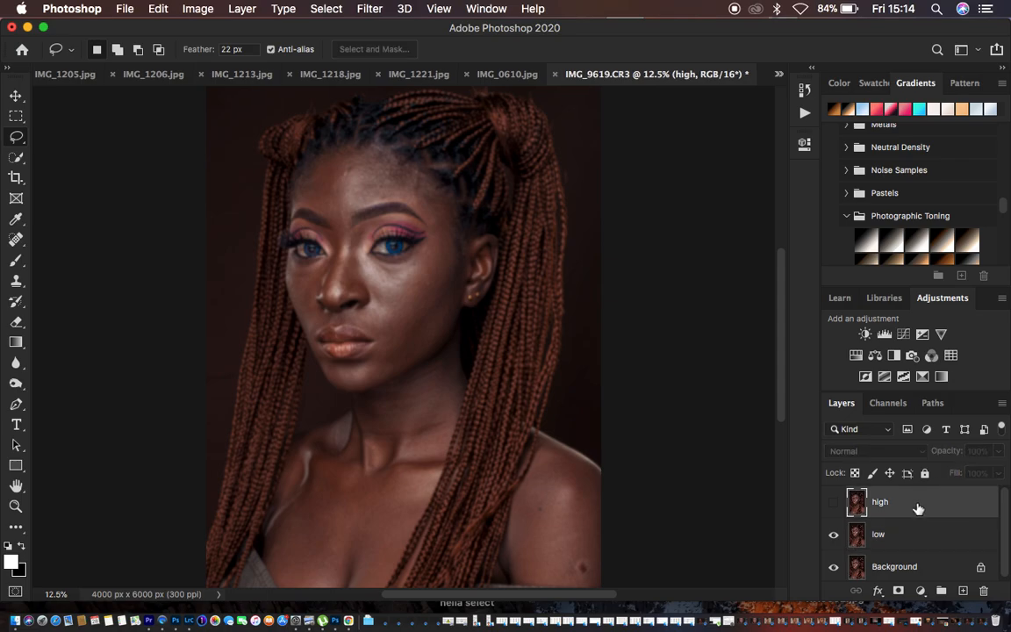
pyautogui.click(834, 502)
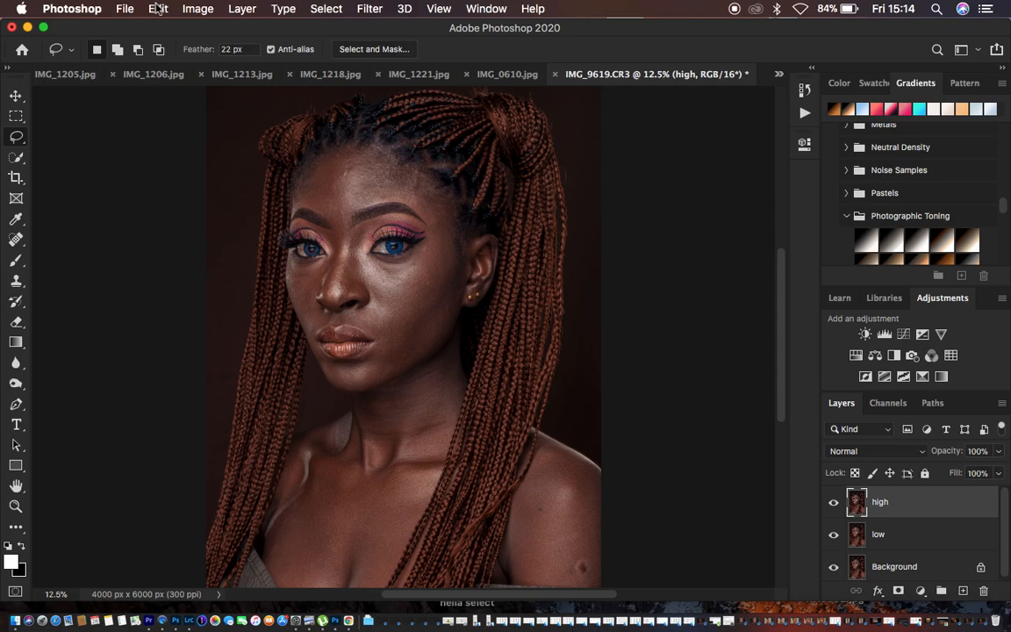
pyautogui.click(195, 11)
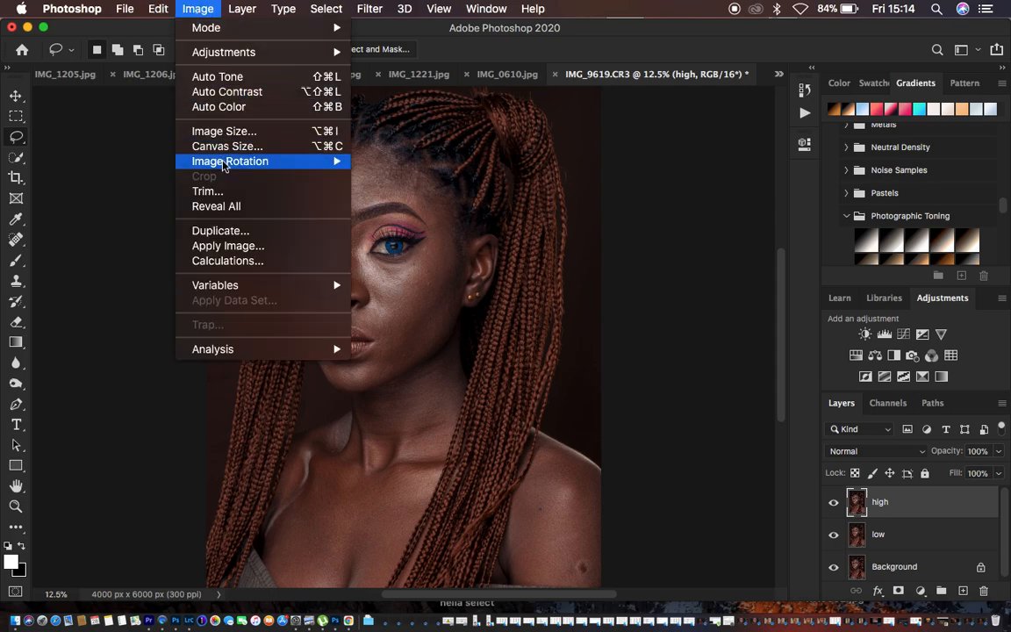
pyautogui.click(244, 244)
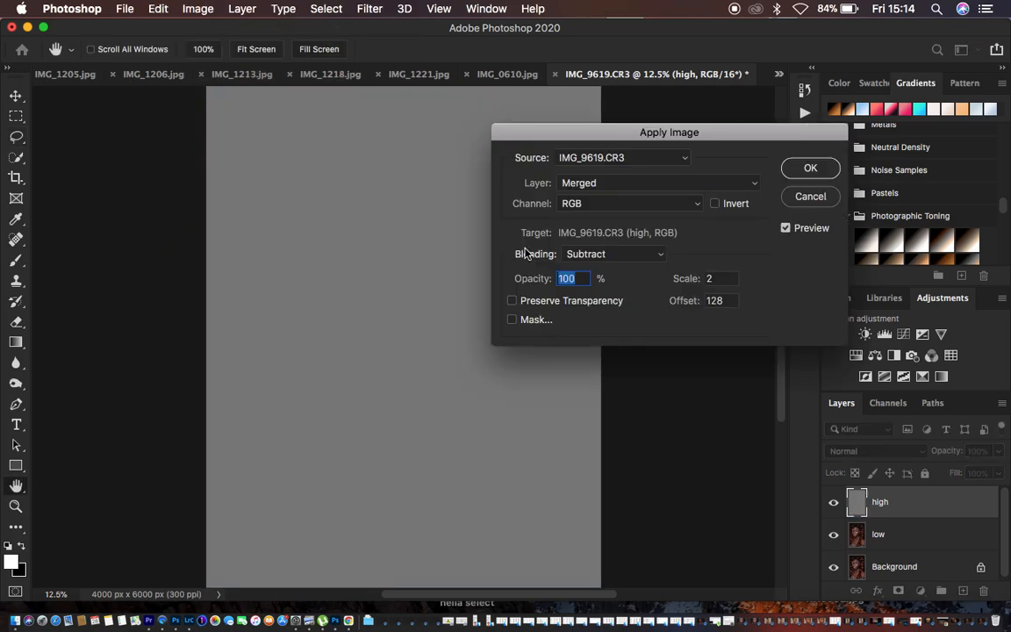
pyautogui.click(604, 253)
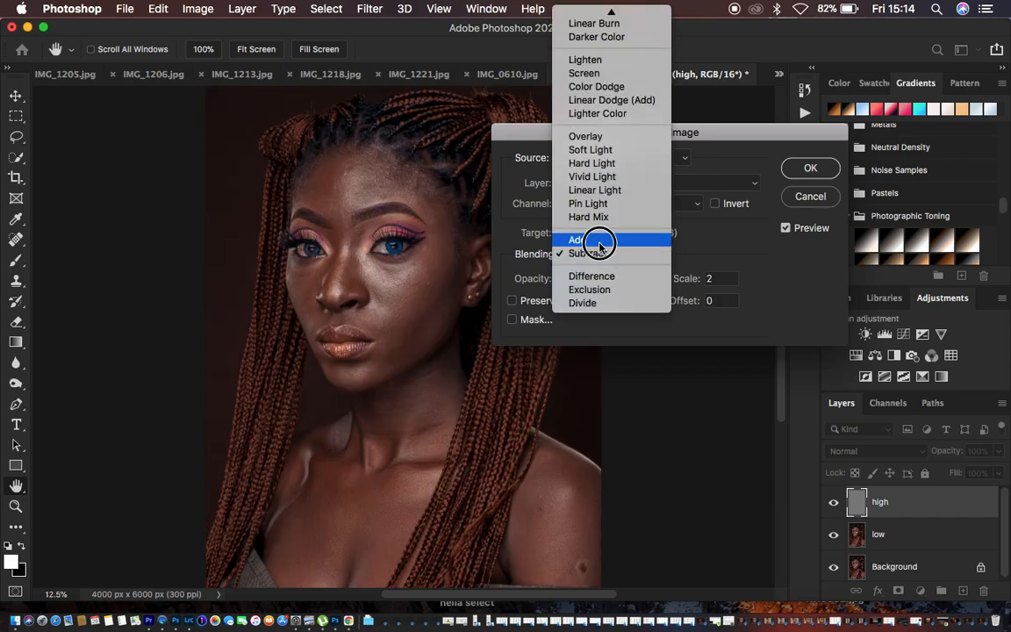
pyautogui.click(600, 241)
pyautogui.click(601, 183)
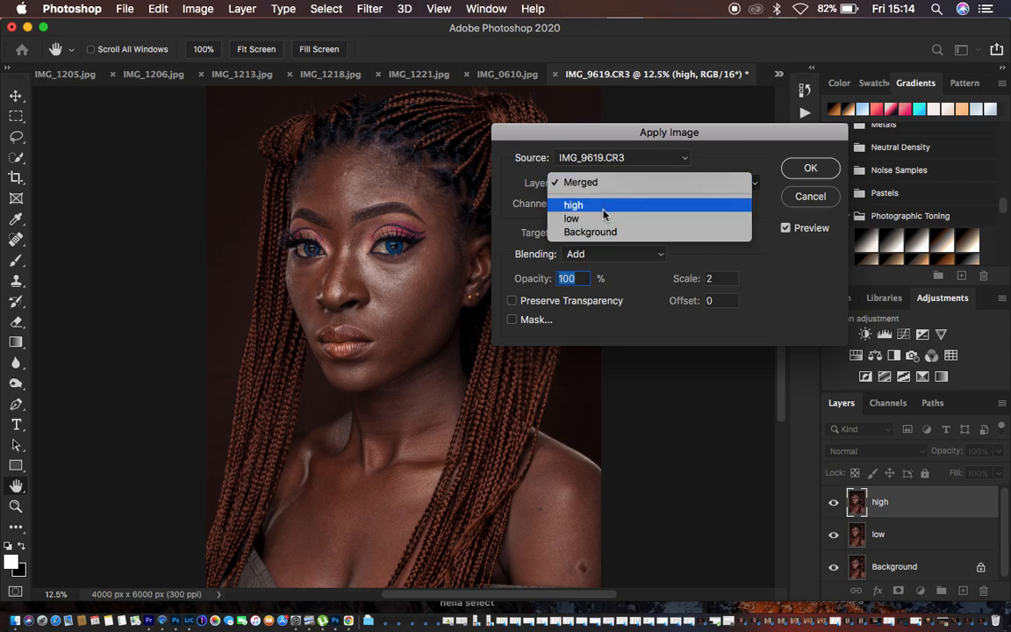
pyautogui.click(604, 219)
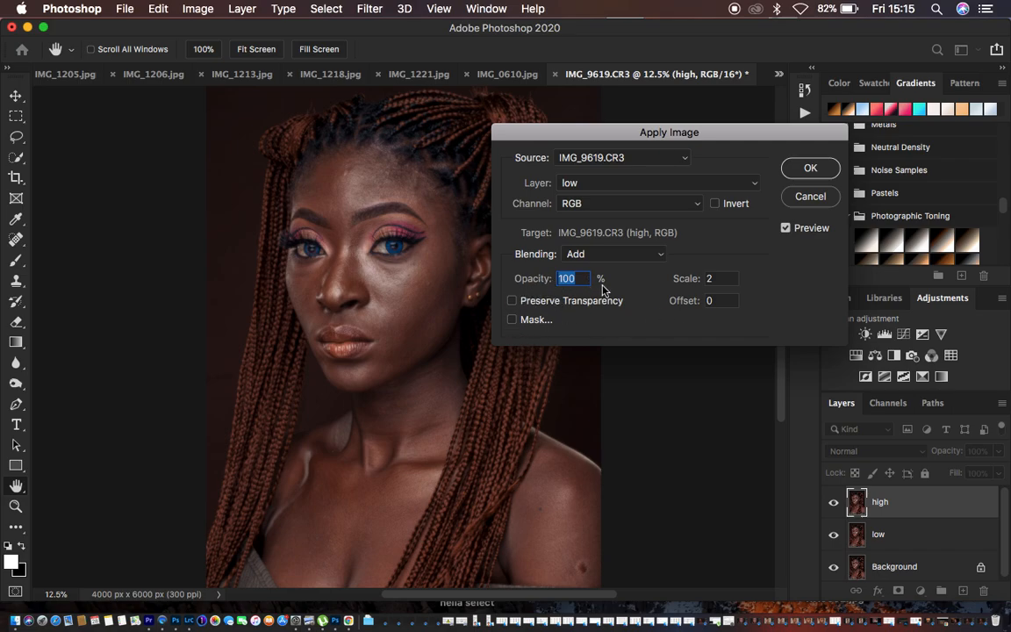
pyautogui.click(716, 203)
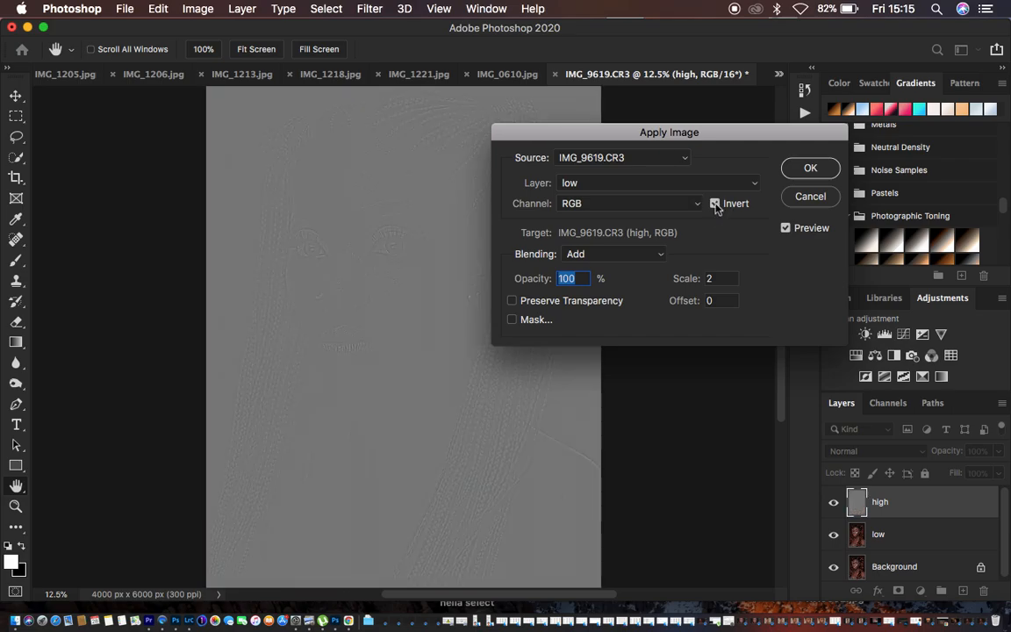
pyautogui.keyDown('super'); pyautogui.click(421, 269); pyautogui.keyUp('super')
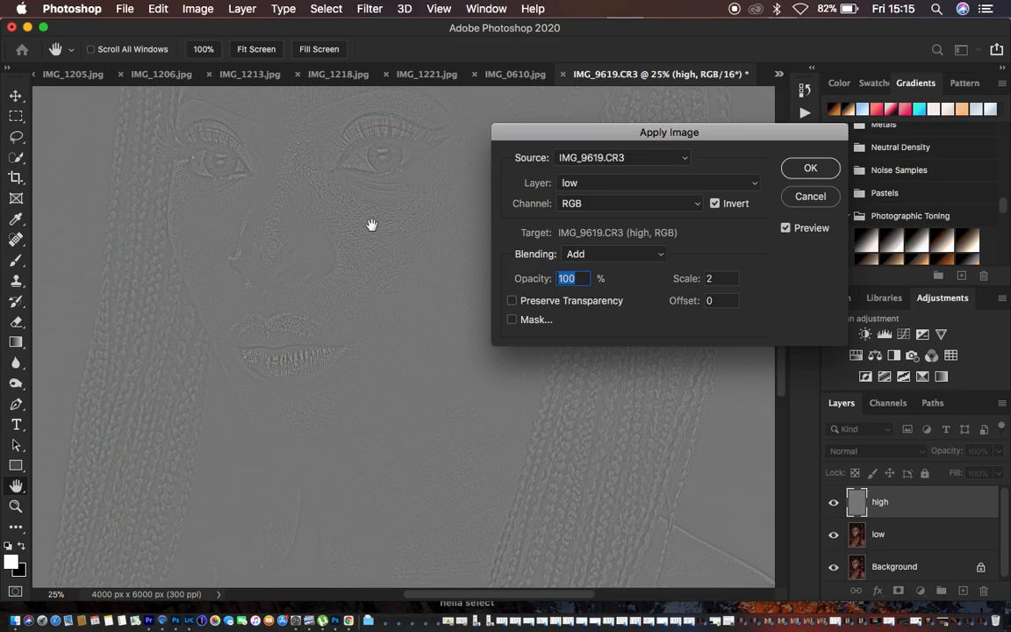
pyautogui.click(810, 168)
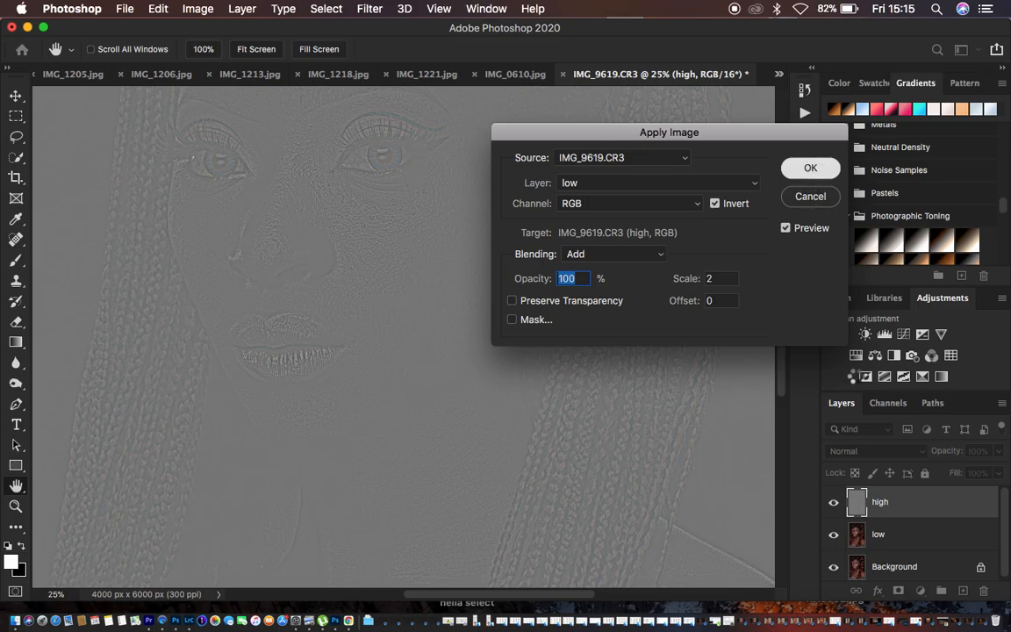
# Set the high layer's blend mode to Linear Light.
pyautogui.click(846, 453)
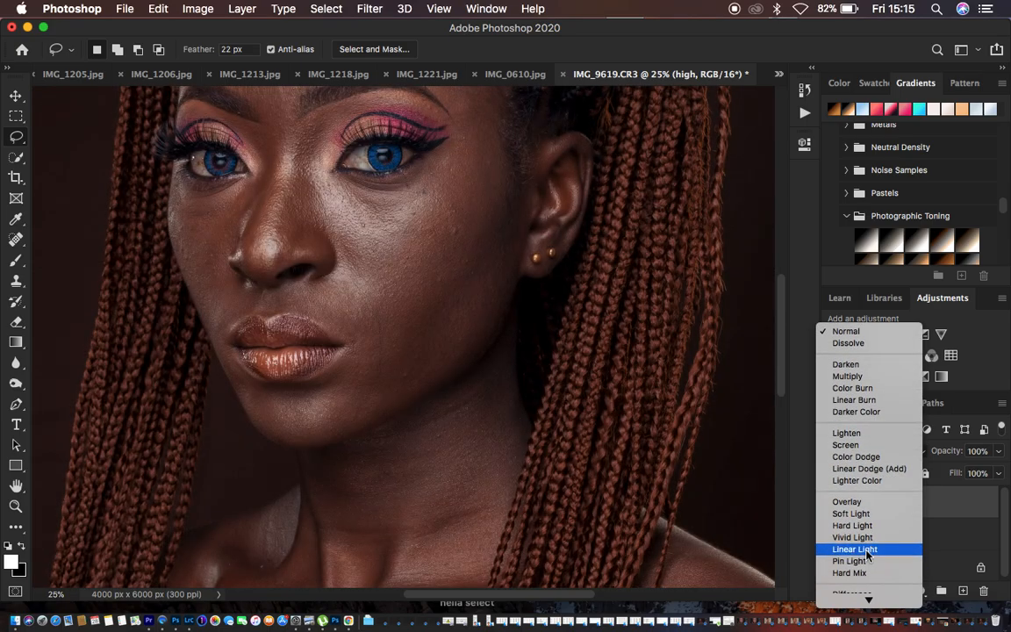
pyautogui.click(860, 550)
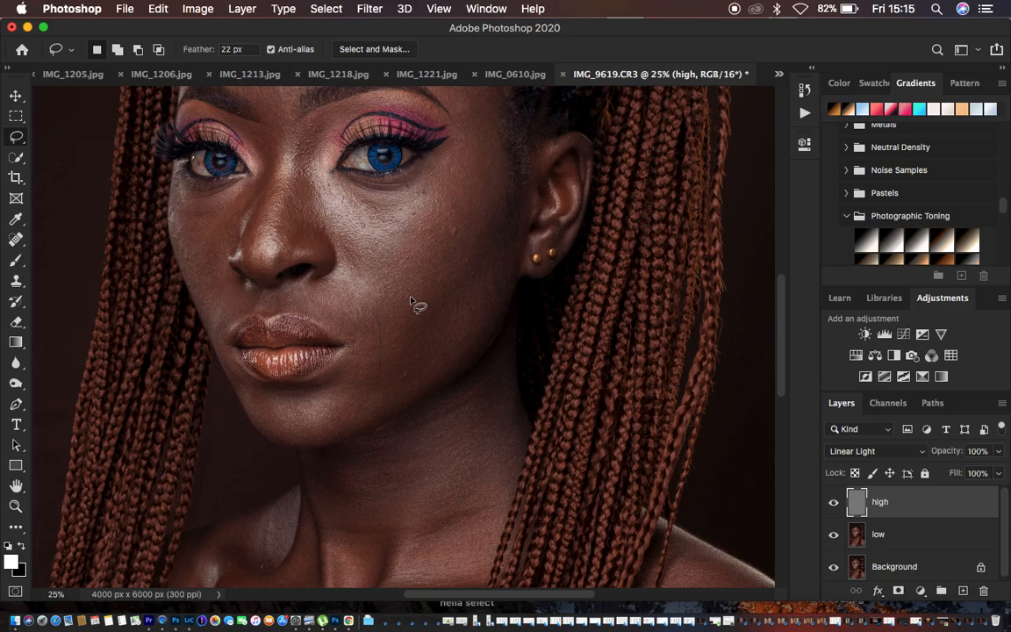
# Group the high and low layers, name the group FS and expand it.
pyautogui.keyDown('shift'); pyautogui.click(915, 537); pyautogui.keyUp('shift')
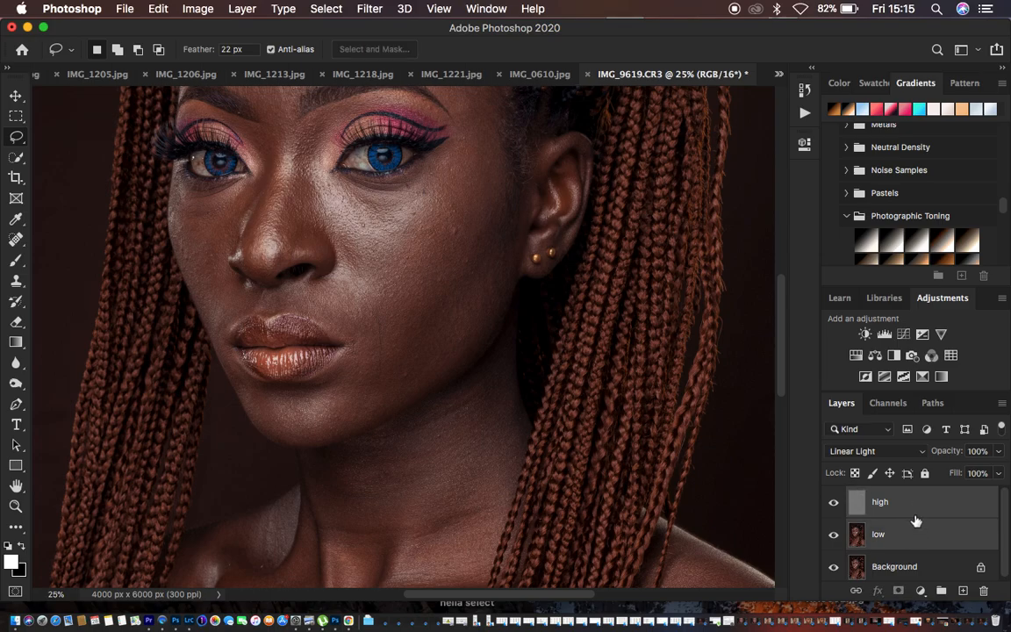
pyautogui.press('super+g')
pyautogui.doubleClick(891, 496)
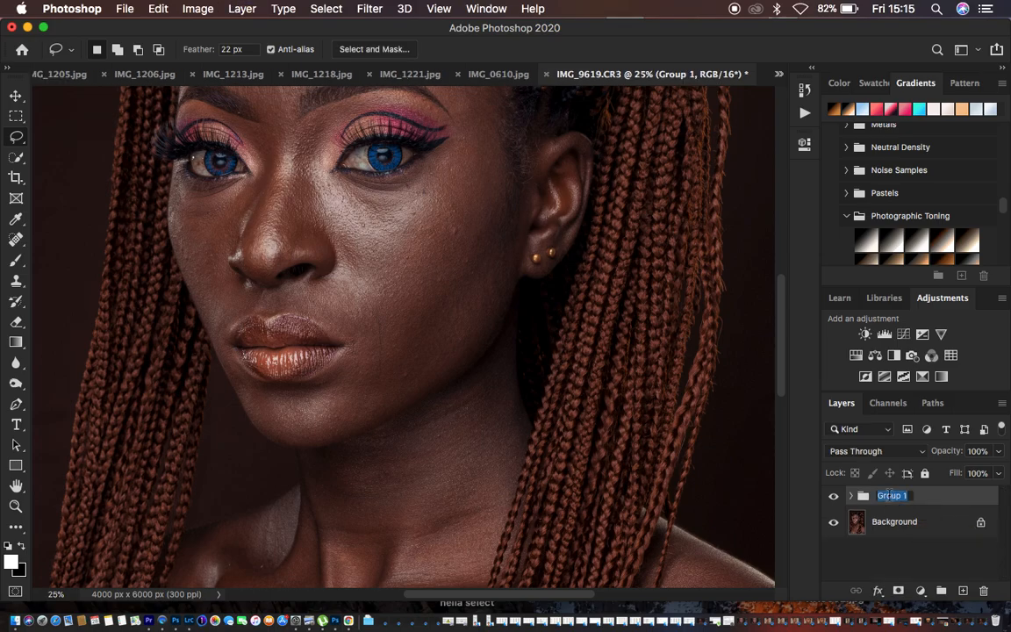
pyautogui.write('FS')
pyautogui.press('Return')
pyautogui.click(851, 496)
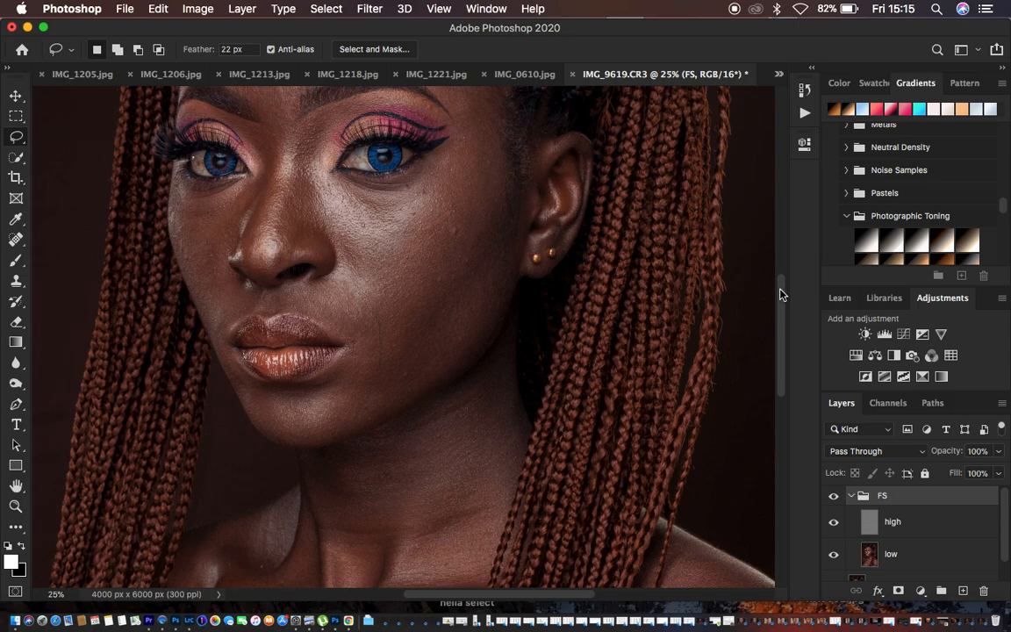
# Select the low layer, switch to the Mixer Brush tool and clean the brush.
pyautogui.moveTo(782, 294); pyautogui.dragTo(780, 271)
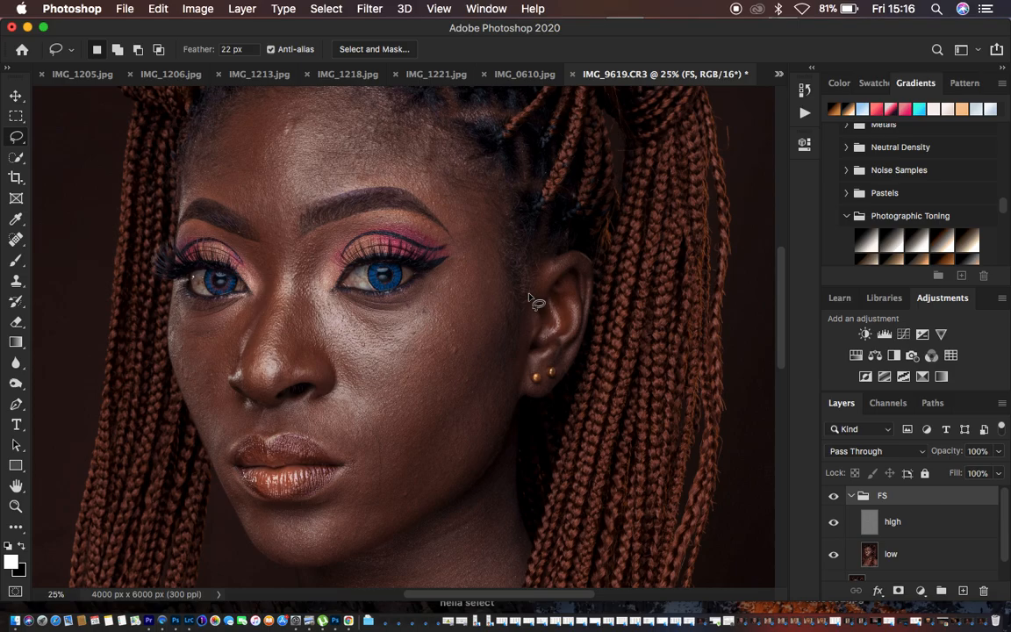
pyautogui.click(894, 555)
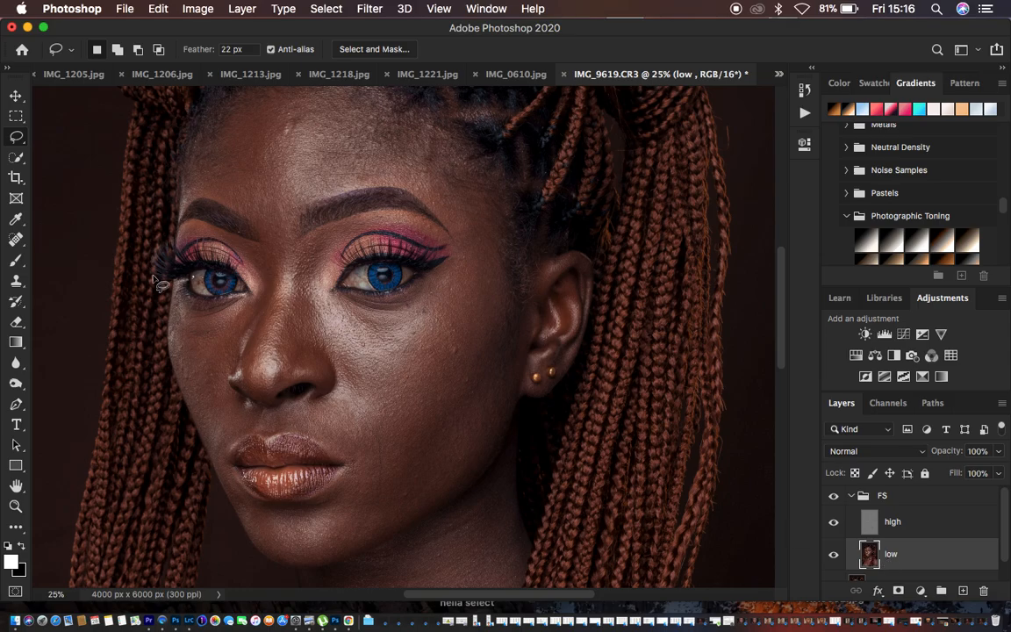
pyautogui.click(18, 260)
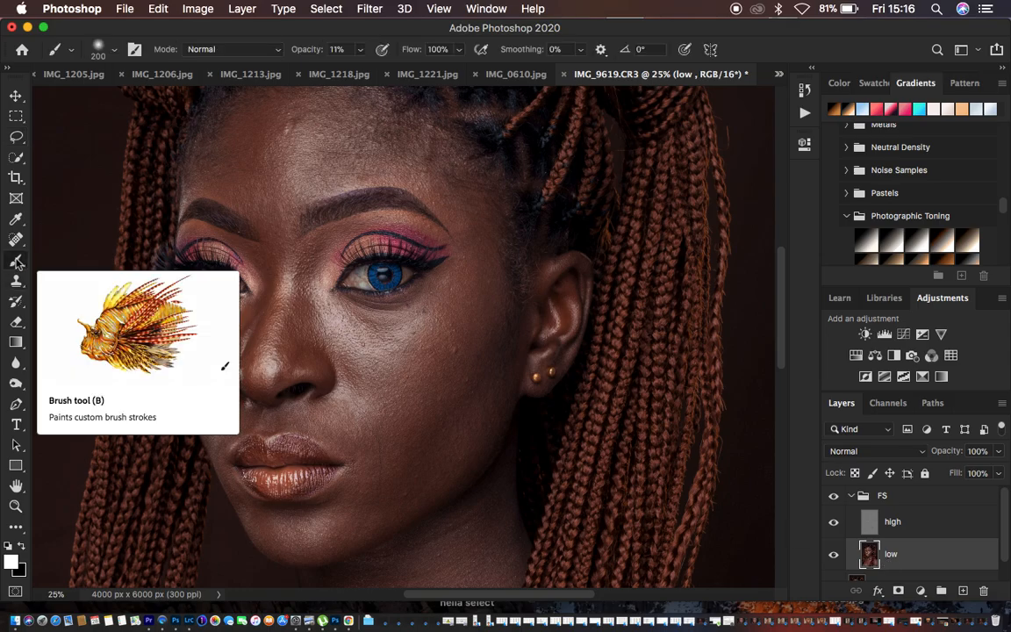
pyautogui.moveTo(17, 261); pyautogui.dragTo(91, 304)
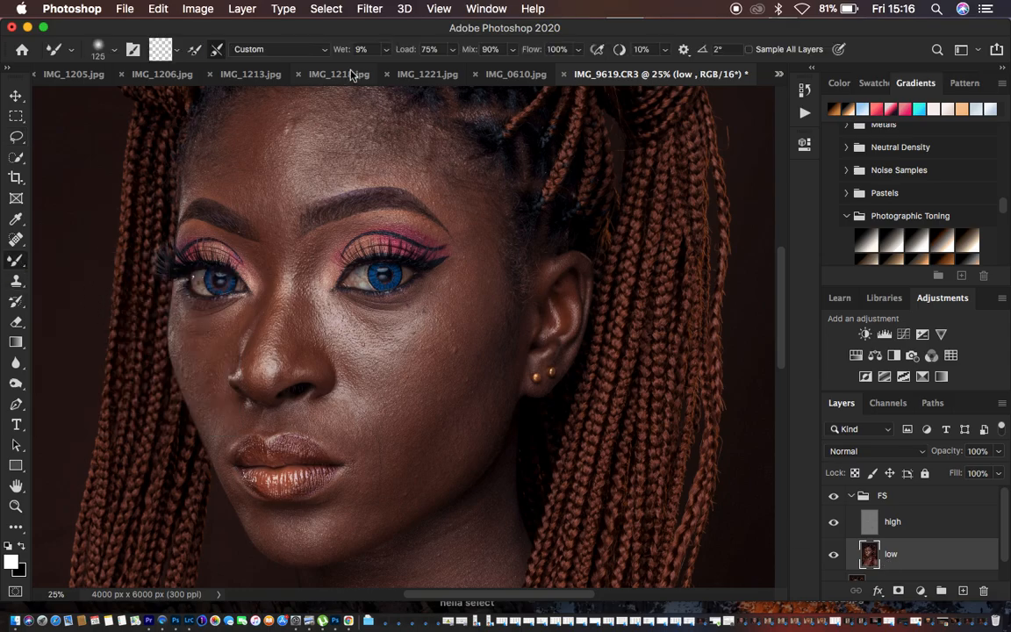
pyautogui.click(174, 51)
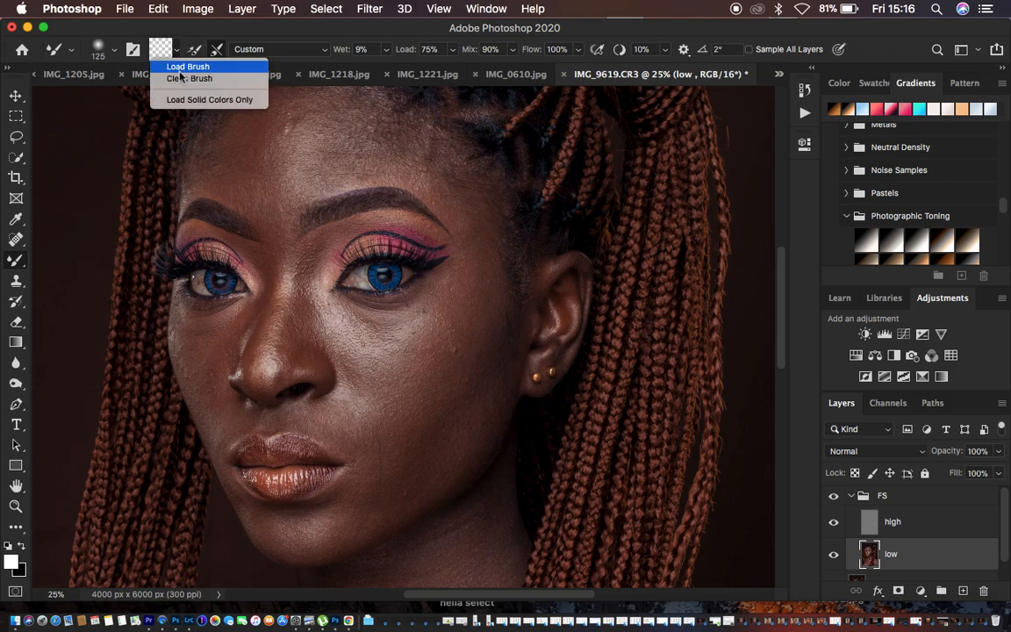
pyautogui.click(180, 80)
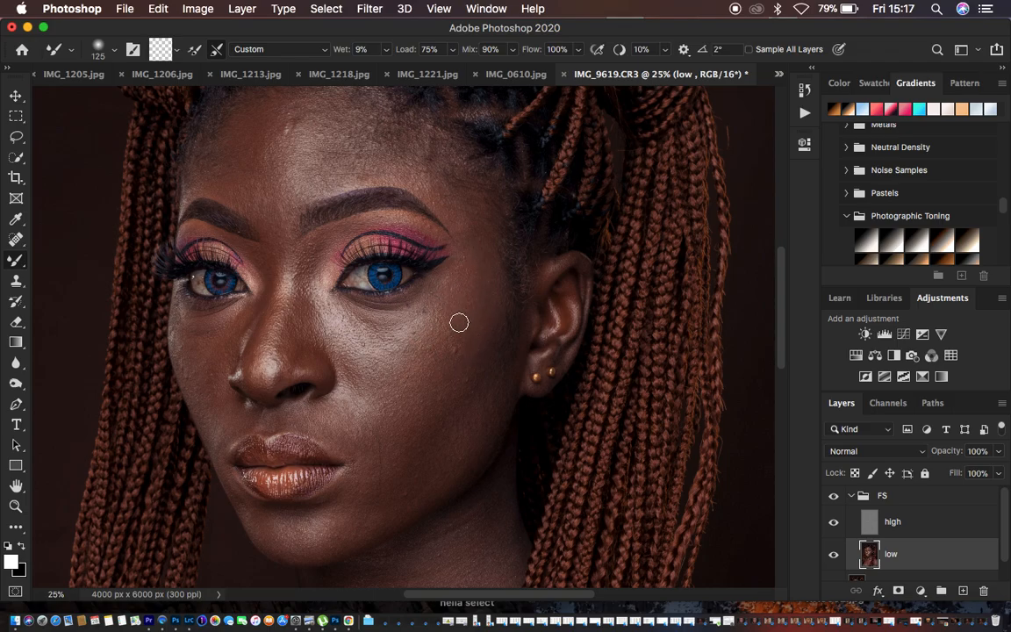
# Enlarge the Mixer Brush to 400 pixels over the cheek.
pyautogui.press(']')
pyautogui.press(']')
pyautogui.press(']')
pyautogui.press(']')
pyautogui.press(']')
pyautogui.press(']')
# Try blending the cheek skin with Sample All Layers enabled, and turn the option off again.
pyautogui.click(749, 49)
pyautogui.moveTo(465, 296)
pyautogui.mouseDown()
pyautogui.moveTo(412, 374)
pyautogui.moveTo(460, 295)
pyautogui.moveTo(427, 368)
pyautogui.moveTo(443, 309)
pyautogui.mouseUp()
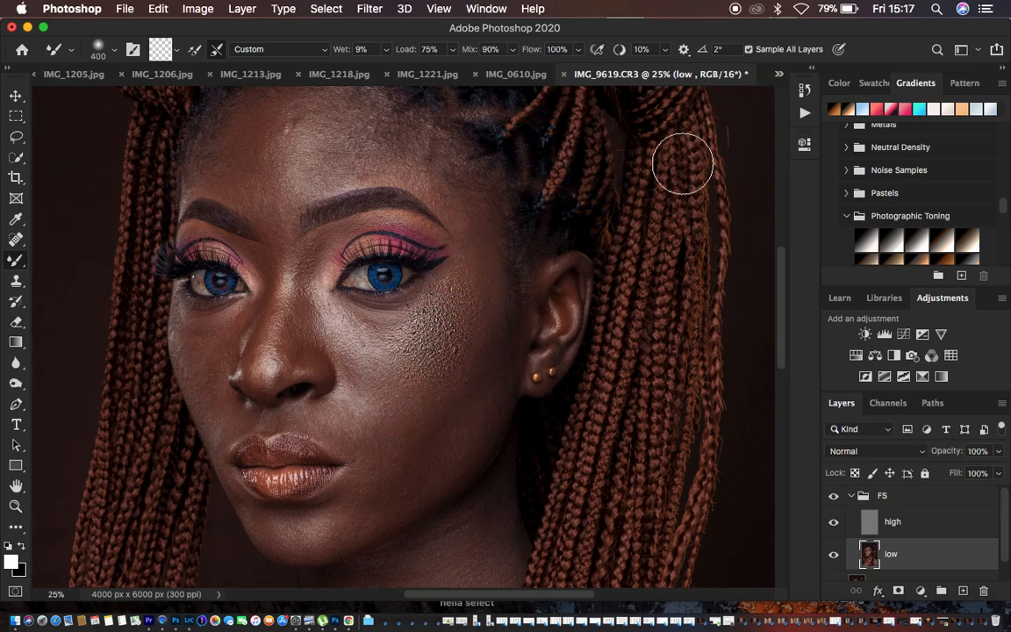
pyautogui.click(751, 50)
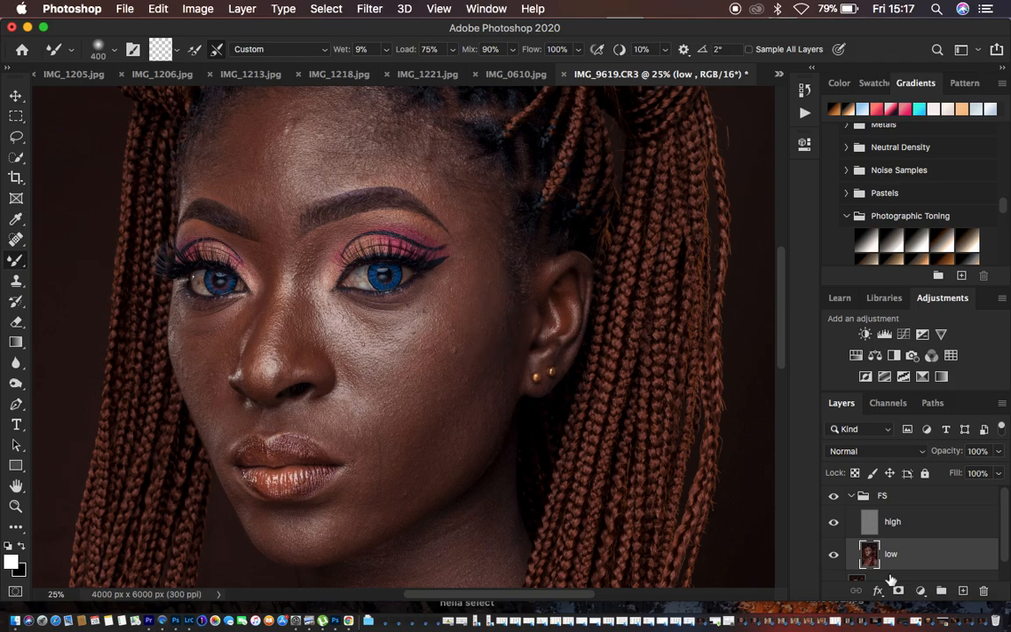
# Hide the high layer and adjust the Mixer Brush size over the cheek, ending at 400 pixels.
pyautogui.click(833, 523)
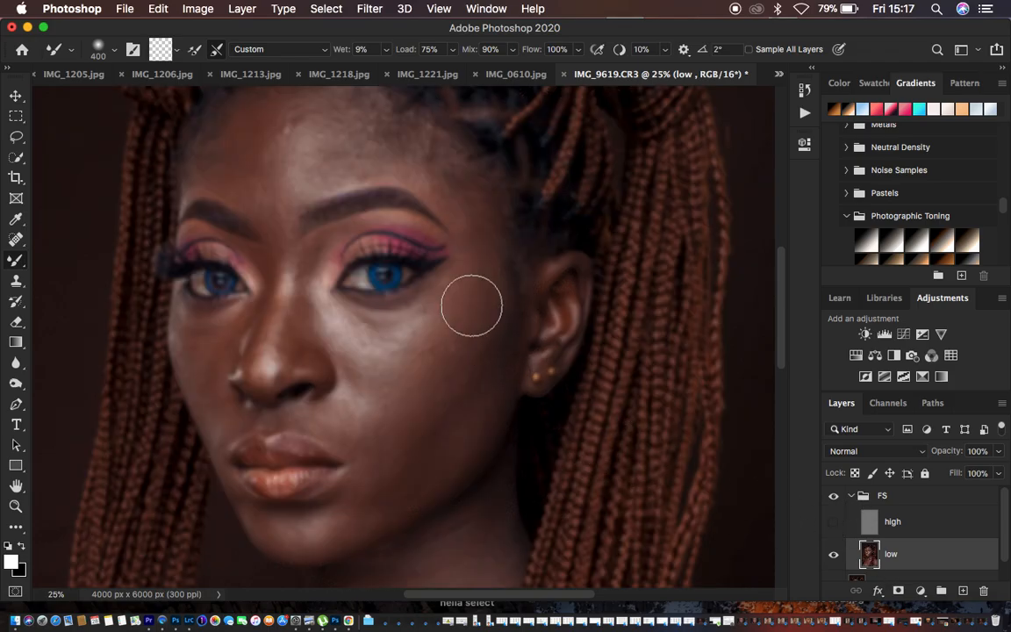
pyautogui.press('[')
pyautogui.press('[')
pyautogui.press('[')
pyautogui.press(']')
pyautogui.press(']')
pyautogui.press(']')
pyautogui.press(']')
pyautogui.press('[')
pyautogui.press('[')
pyautogui.press(']')
pyautogui.press(']')
pyautogui.press(']')
pyautogui.press(']')
pyautogui.press(']')
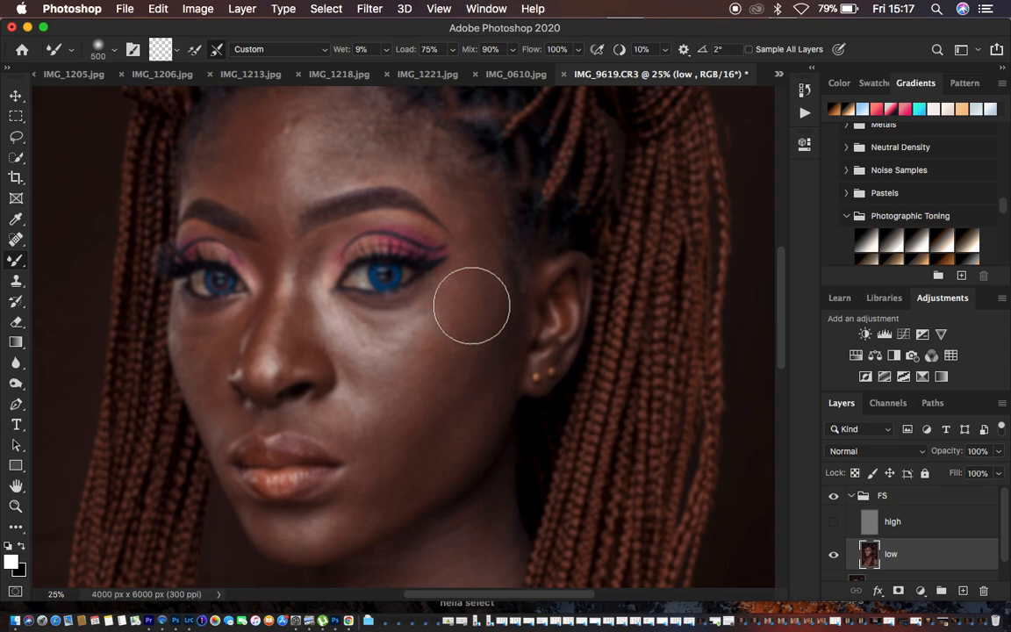
pyautogui.press('[')
pyautogui.press('[')
pyautogui.press('[')
pyautogui.press('[')
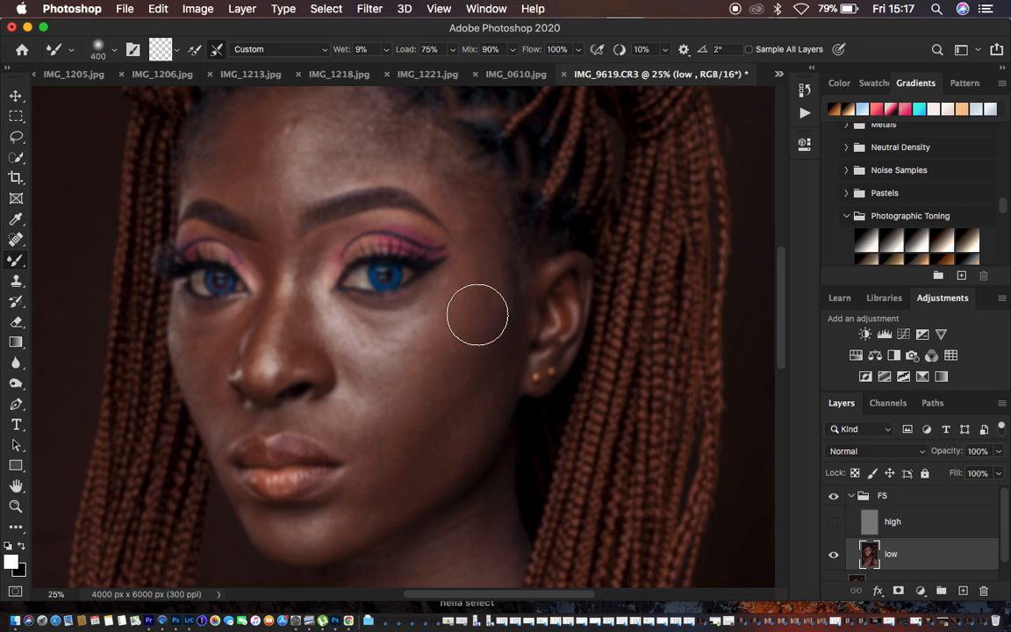
pyautogui.press('capslock')
pyautogui.press('capslock')
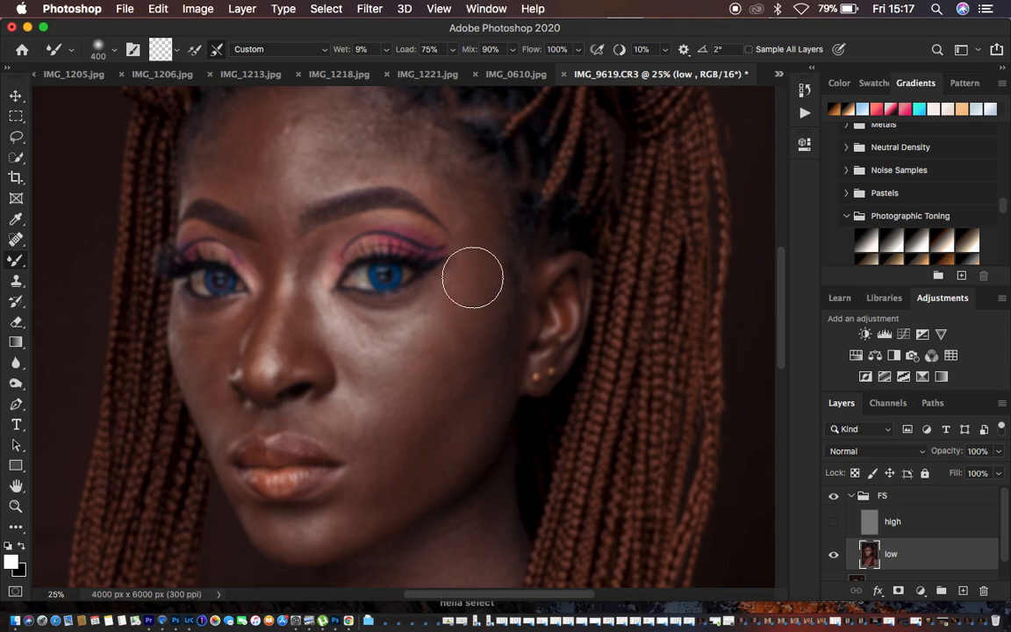
pyautogui.press('capslock')
pyautogui.press('capslock')
pyautogui.press('capslock')
pyautogui.press('capslock')
pyautogui.press('capslock')
pyautogui.press('capslock')
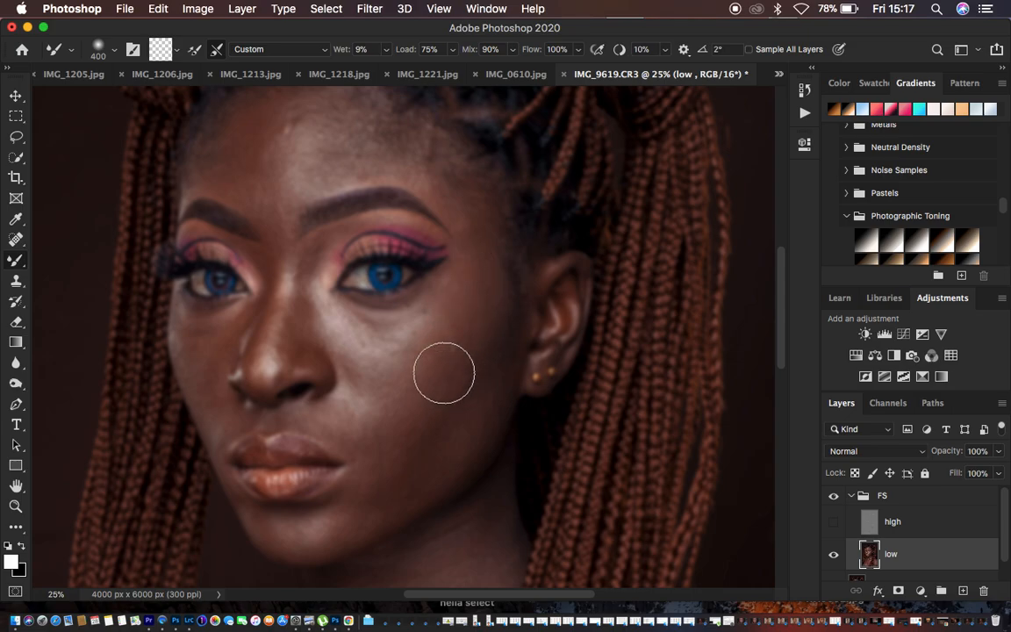
# Blend the cheek, temple and side forehead tones on the low layer, reducing the Mixer Brush to 250 pixels, and show the high layer.
pyautogui.moveTo(473, 275); pyautogui.dragTo(440, 361)
pyautogui.moveTo(460, 318)
pyautogui.mouseDown()
pyautogui.moveTo(436, 388)
pyautogui.moveTo(436, 365)
pyautogui.moveTo(463, 323)
pyautogui.moveTo(474, 194)
pyautogui.moveTo(482, 258)
pyautogui.moveTo(412, 407)
pyautogui.moveTo(457, 329)
pyautogui.moveTo(478, 225)
pyautogui.moveTo(445, 165)
pyautogui.moveTo(458, 165)
pyautogui.moveTo(484, 244)
pyautogui.moveTo(461, 311)
pyautogui.moveTo(424, 369)
pyautogui.moveTo(445, 350)
pyautogui.moveTo(462, 305)
pyautogui.moveTo(474, 199)
pyautogui.moveTo(430, 146)
pyautogui.moveTo(467, 192)
pyautogui.moveTo(478, 232)
pyautogui.mouseUp()
pyautogui.moveTo(490, 307)
pyautogui.mouseDown()
pyautogui.moveTo(486, 387)
pyautogui.moveTo(429, 447)
pyautogui.moveTo(383, 429)
pyautogui.moveTo(462, 289)
pyautogui.moveTo(467, 204)
pyautogui.moveTo(443, 158)
pyautogui.mouseUp()
pyautogui.moveTo(483, 263)
pyautogui.mouseDown()
pyautogui.moveTo(416, 381)
pyautogui.moveTo(463, 249)
pyautogui.moveTo(447, 185)
pyautogui.moveTo(395, 149)
pyautogui.moveTo(449, 172)
pyautogui.moveTo(440, 162)
pyautogui.moveTo(476, 265)
pyautogui.mouseUp()
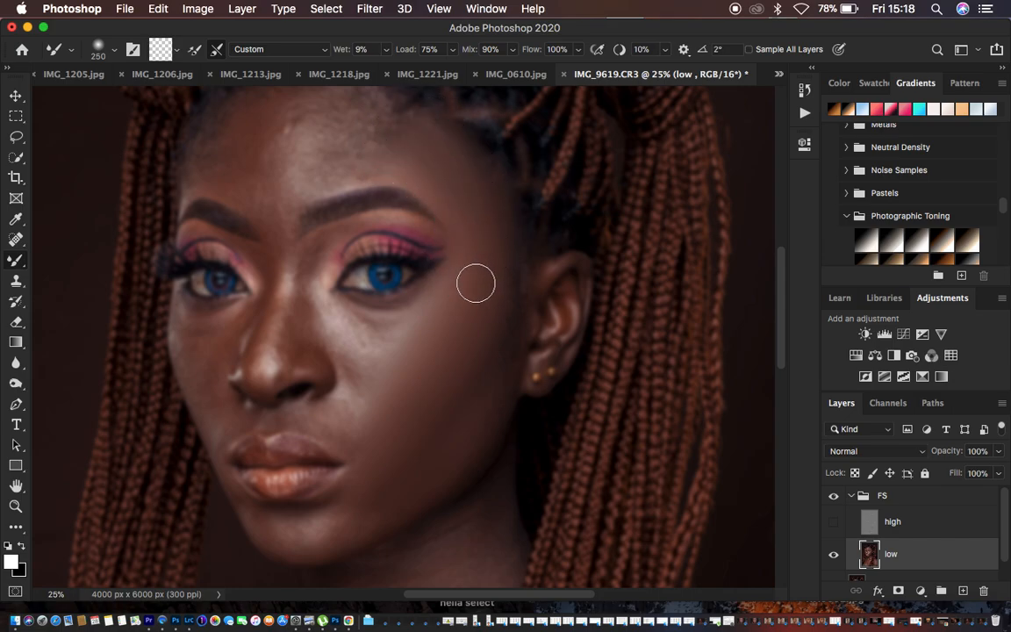
pyautogui.moveTo(426, 360); pyautogui.dragTo(410, 418)
pyautogui.moveTo(501, 373)
pyautogui.mouseDown()
pyautogui.moveTo(415, 461)
pyautogui.moveTo(455, 351)
pyautogui.moveTo(423, 381)
pyautogui.mouseUp()
pyautogui.click(835, 525)
# Toggle the FS group's visibility to compare the cheek and temple before and after the blending.
pyautogui.click(834, 498)
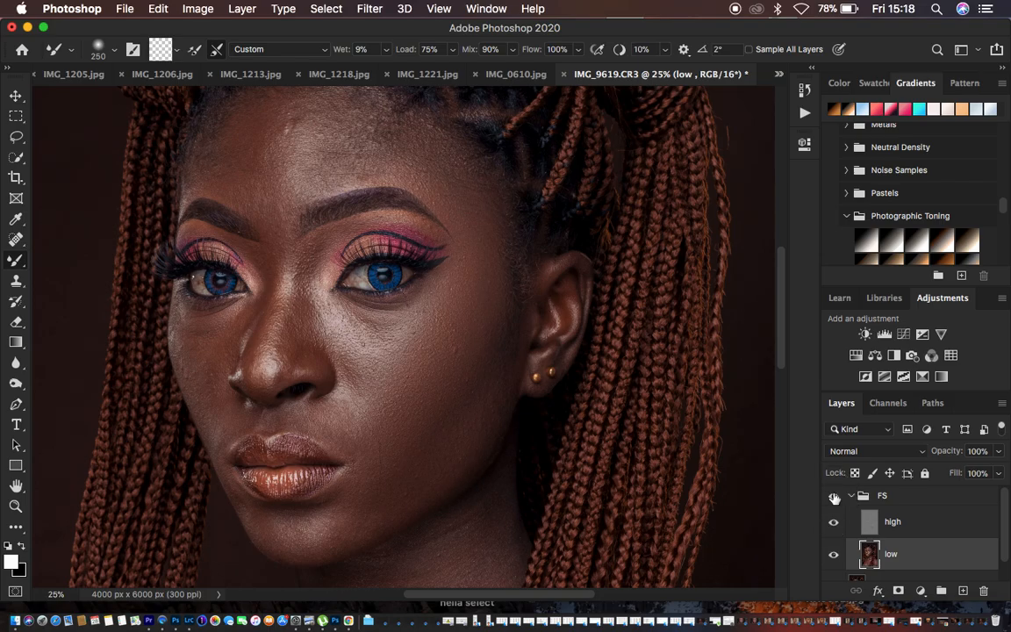
pyautogui.click(834, 497)
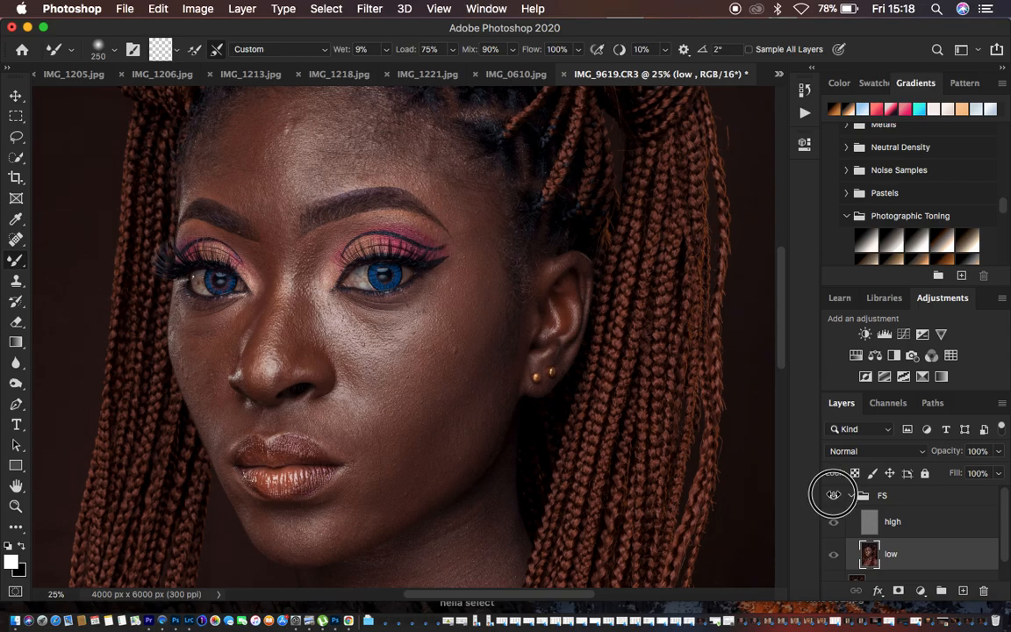
pyautogui.click(834, 497)
pyautogui.click(834, 496)
pyautogui.click(834, 496)
pyautogui.click(834, 497)
pyautogui.click(834, 497)
pyautogui.click(834, 497)
pyautogui.click(834, 497)
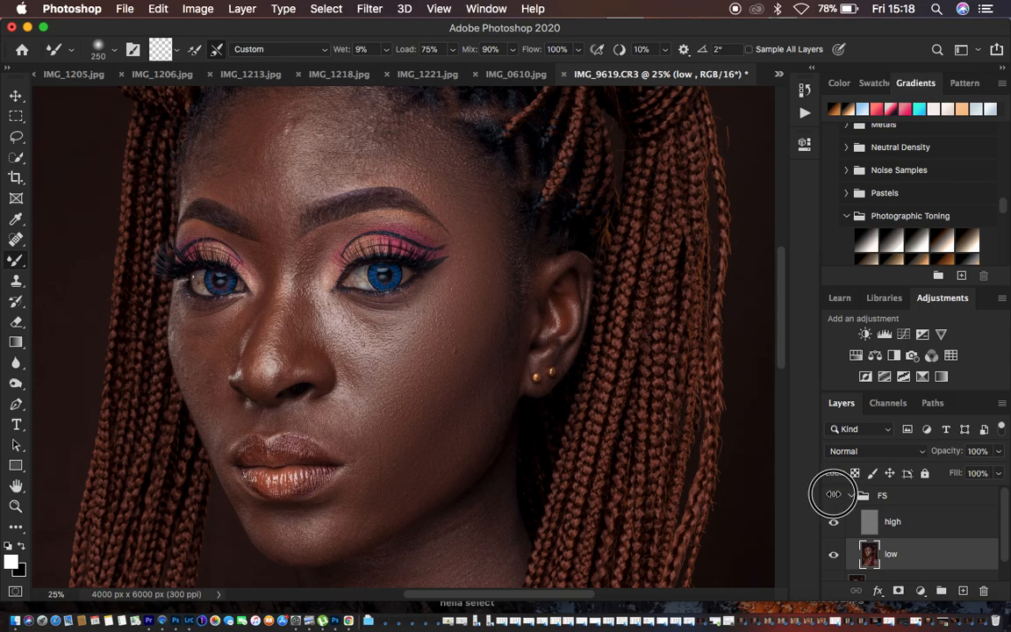
pyautogui.click(834, 496)
pyautogui.click(833, 496)
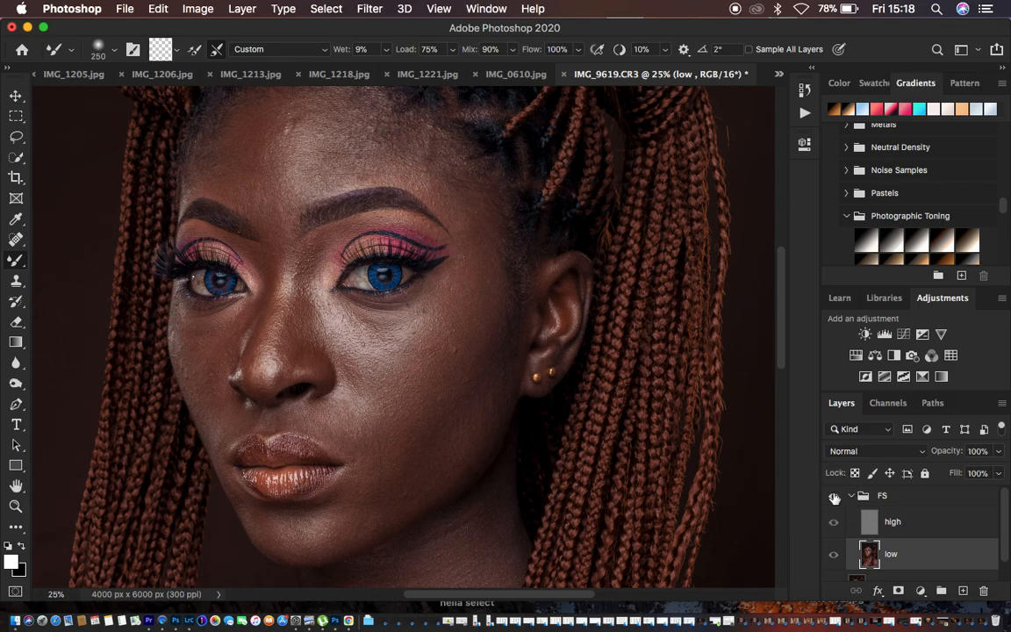
pyautogui.click(834, 497)
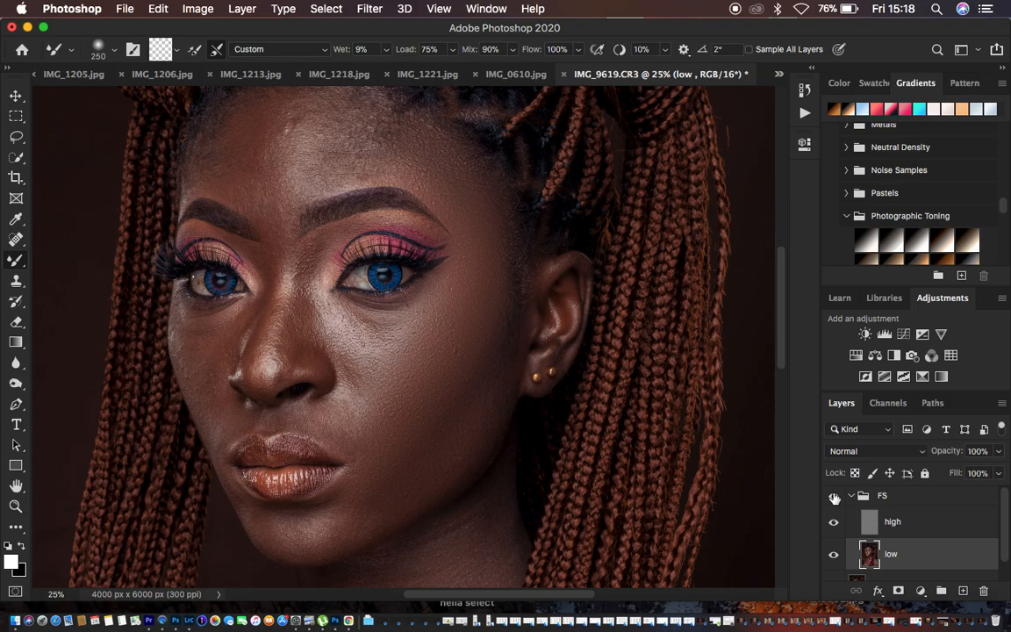
# Draw a Lasso selection with a 22 px feather around the forehead, following the eyebrows and dipping between them to the nose bridge.
pyautogui.click(17, 140)
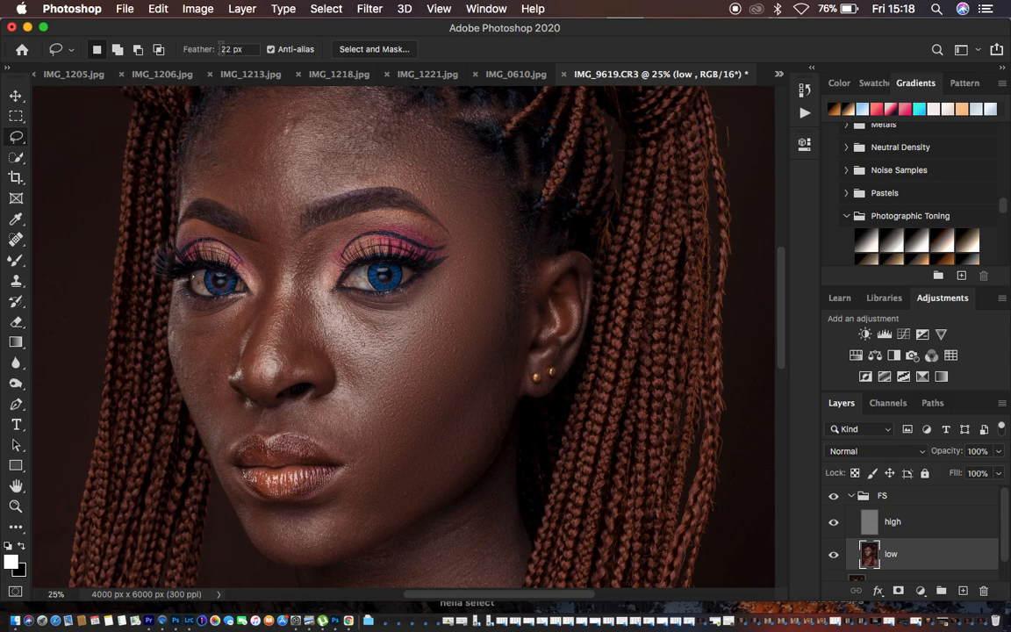
pyautogui.click(233, 48)
pyautogui.click(264, 107)
pyautogui.scroll(3, 443, 167)
pyautogui.scroll(2, 439, 163)
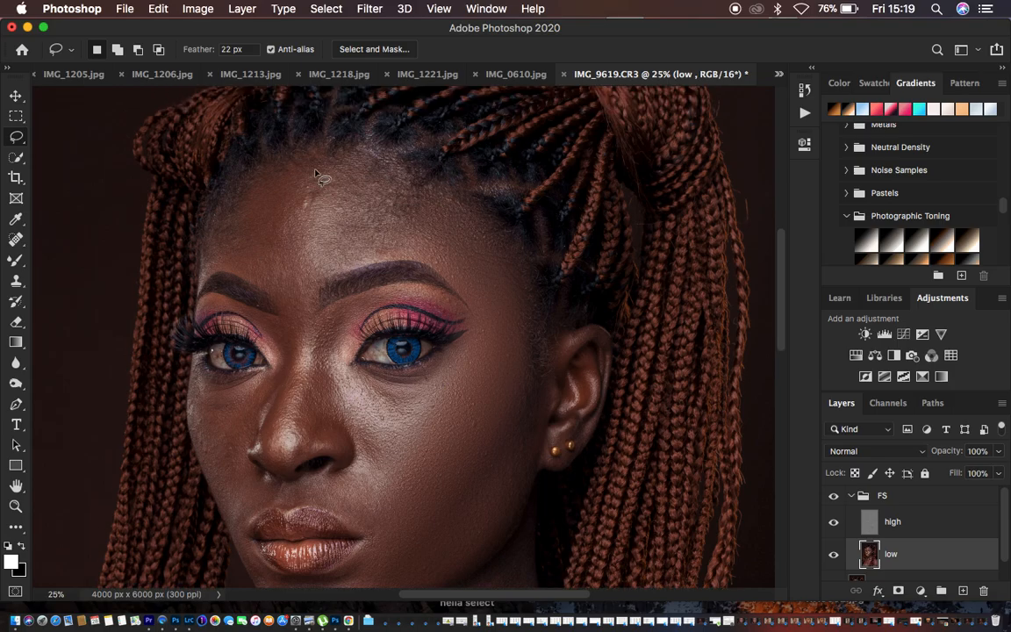
pyautogui.moveTo(211, 220)
pyautogui.mouseDown()
pyautogui.moveTo(234, 185)
pyautogui.moveTo(272, 158)
pyautogui.moveTo(364, 150)
pyautogui.moveTo(450, 196)
pyautogui.moveTo(498, 261)
pyautogui.moveTo(490, 307)
pyautogui.moveTo(463, 299)
pyautogui.moveTo(429, 262)
pyautogui.moveTo(388, 257)
pyautogui.moveTo(322, 279)
pyautogui.moveTo(309, 325)
pyautogui.moveTo(282, 338)
pyautogui.moveTo(268, 289)
pyautogui.moveTo(222, 265)
pyautogui.moveTo(208, 273)
pyautogui.moveTo(213, 207)
pyautogui.mouseUp()
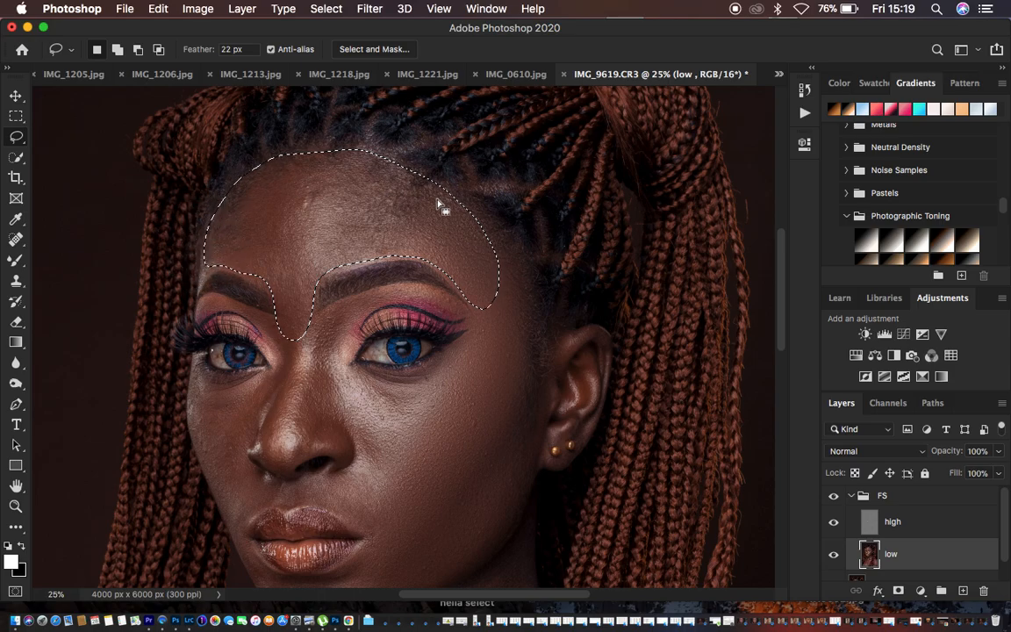
# Apply a Gaussian Blur with a radius of 24 pixels to the selected forehead on the low layer.
pyautogui.click(371, 10)
pyautogui.moveTo(439, 197)
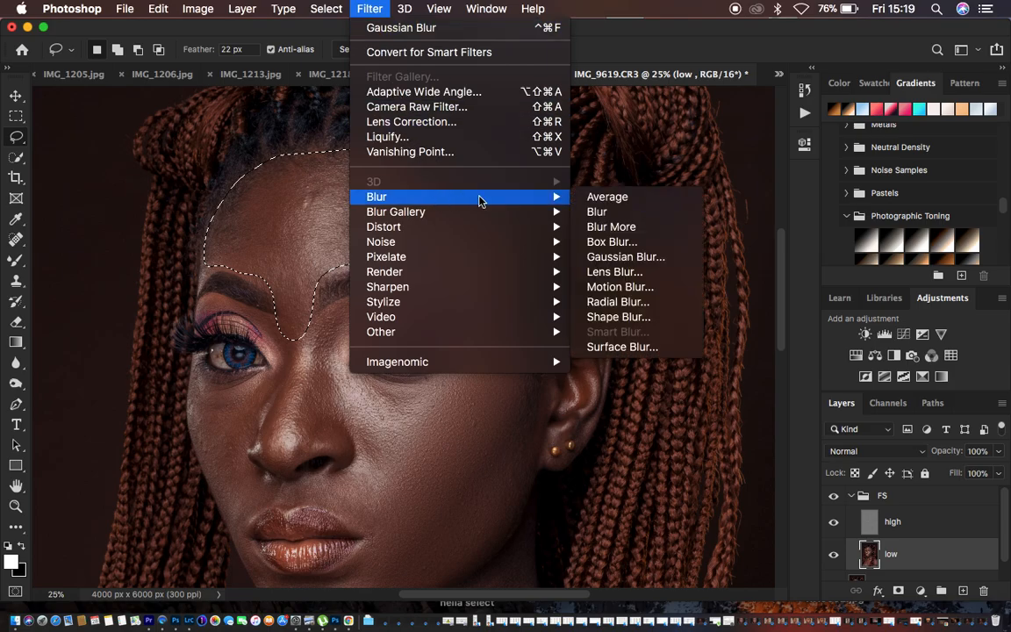
pyautogui.click(660, 258)
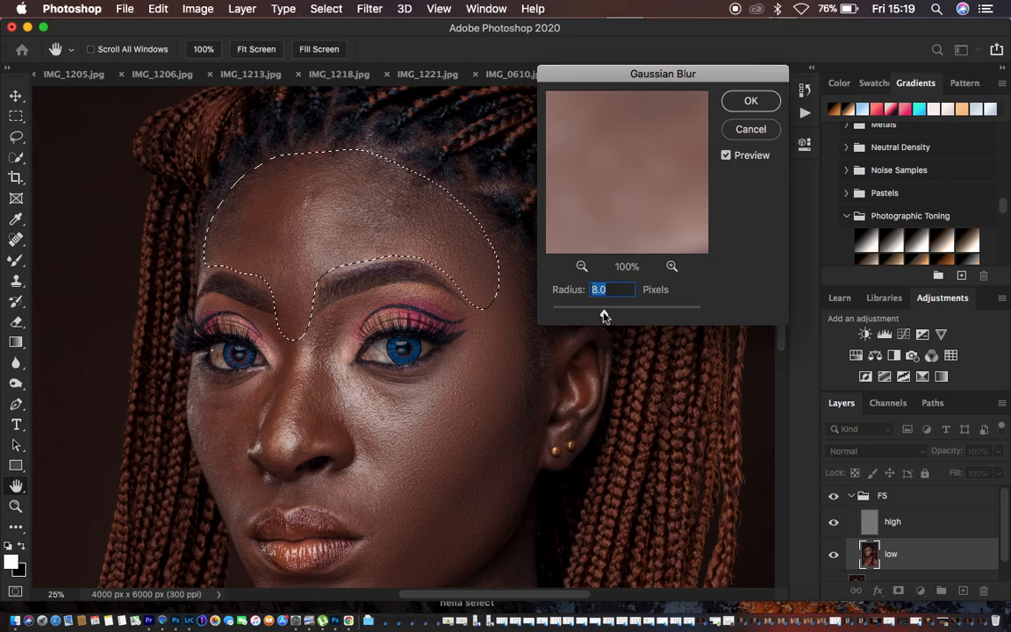
pyautogui.moveTo(604, 316); pyautogui.dragTo(619, 317)
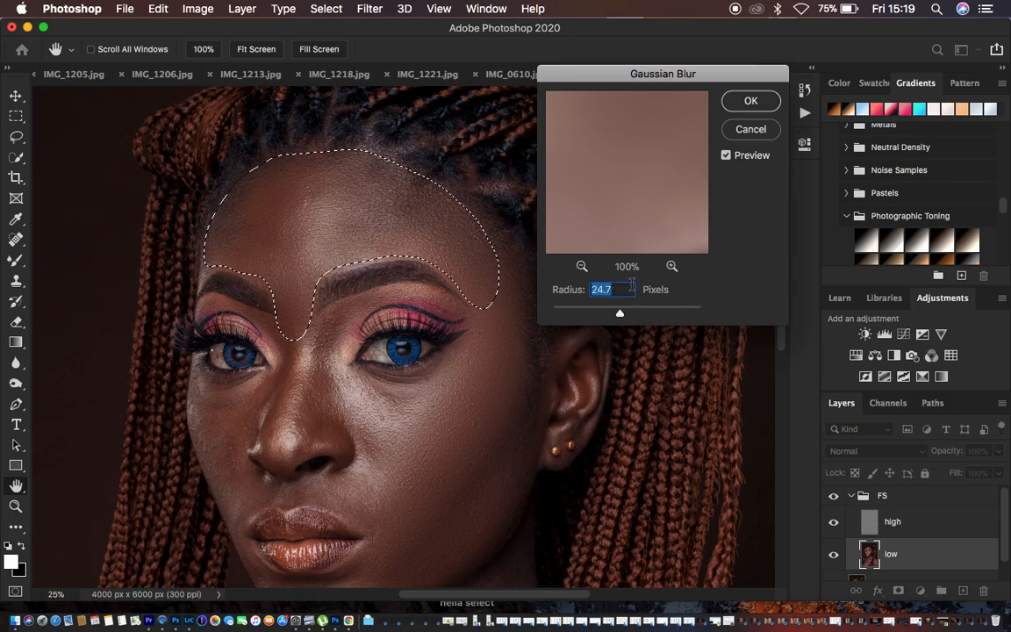
pyautogui.moveTo(628, 291); pyautogui.dragTo(582, 294)
pyautogui.write('8')
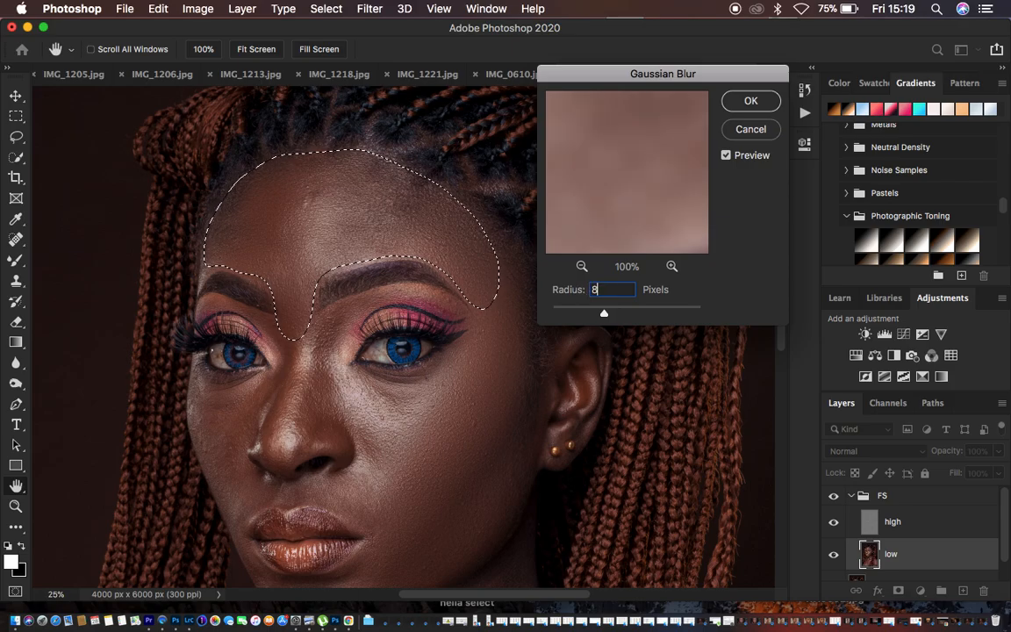
pyautogui.doubleClick(605, 288)
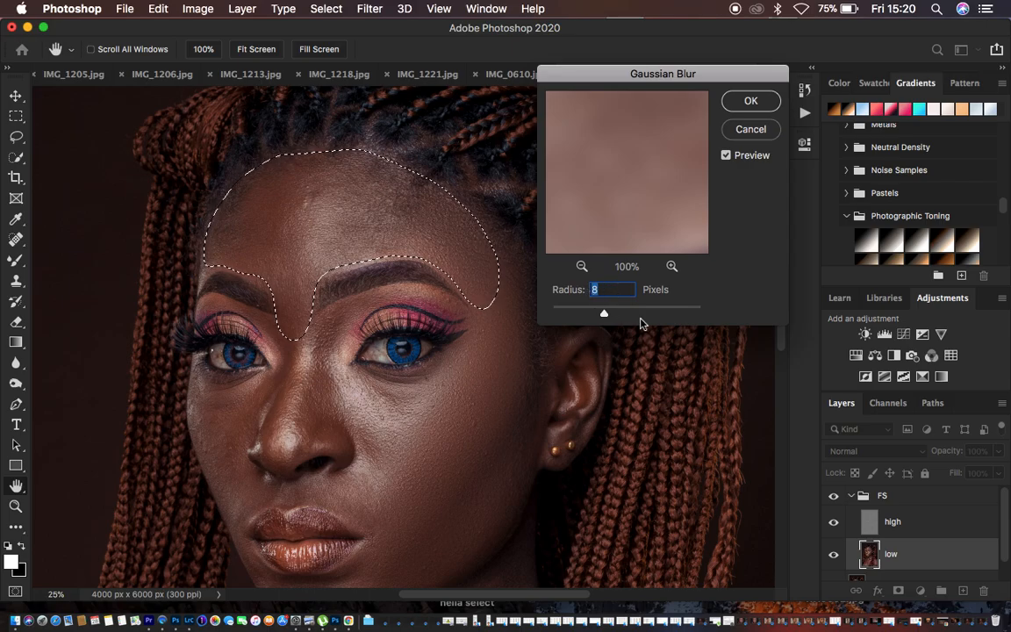
pyautogui.write('24')
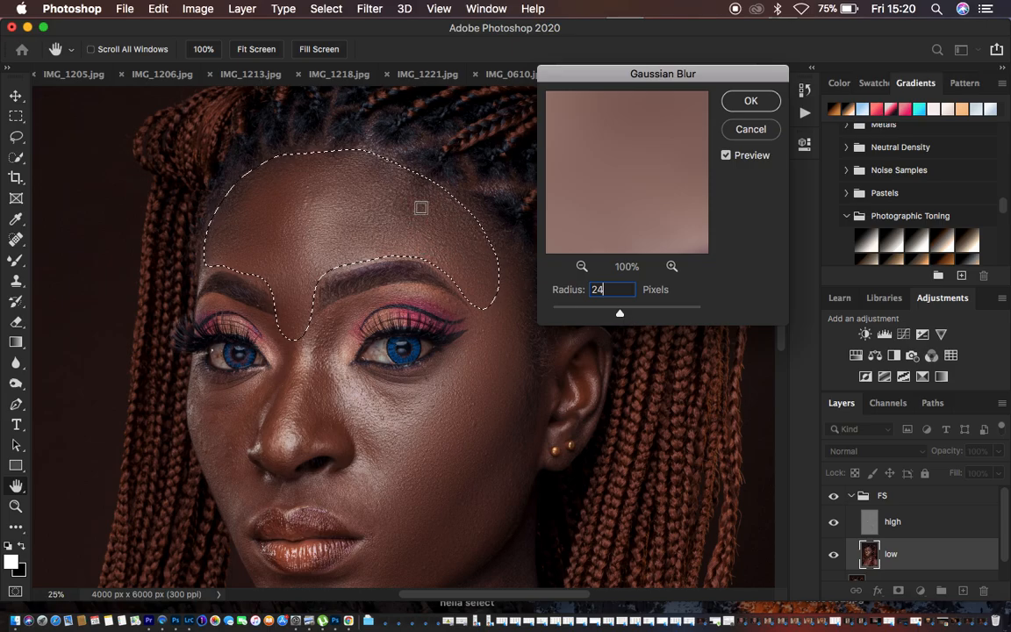
pyautogui.click(746, 102)
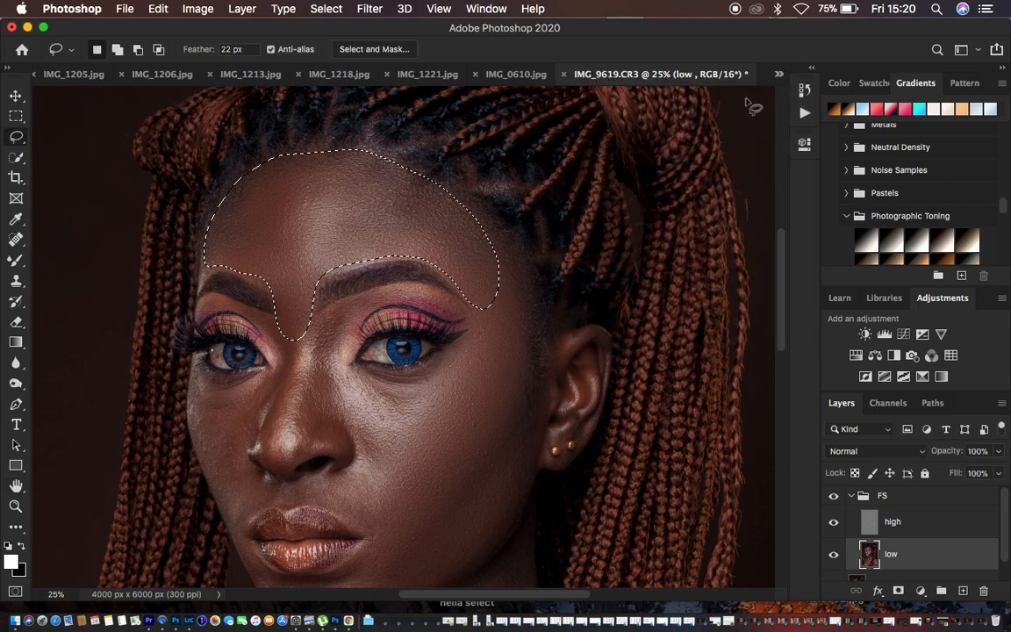
# Deselect the forehead and toggle the FS group's visibility to compare the skin before and after the blur.
pyautogui.press('super+d')
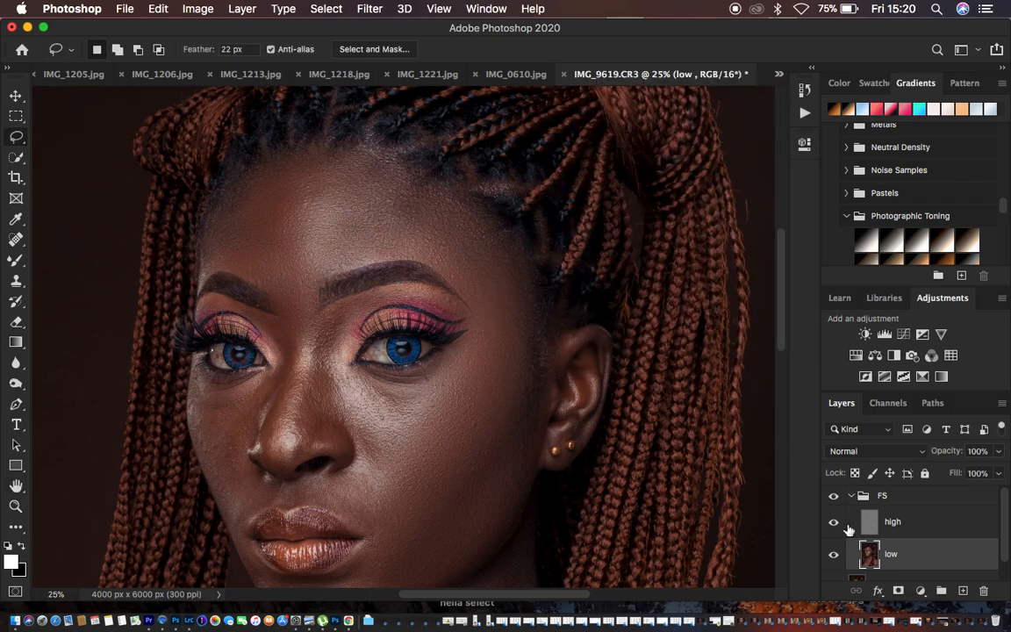
pyautogui.click(834, 497)
pyautogui.click(834, 497)
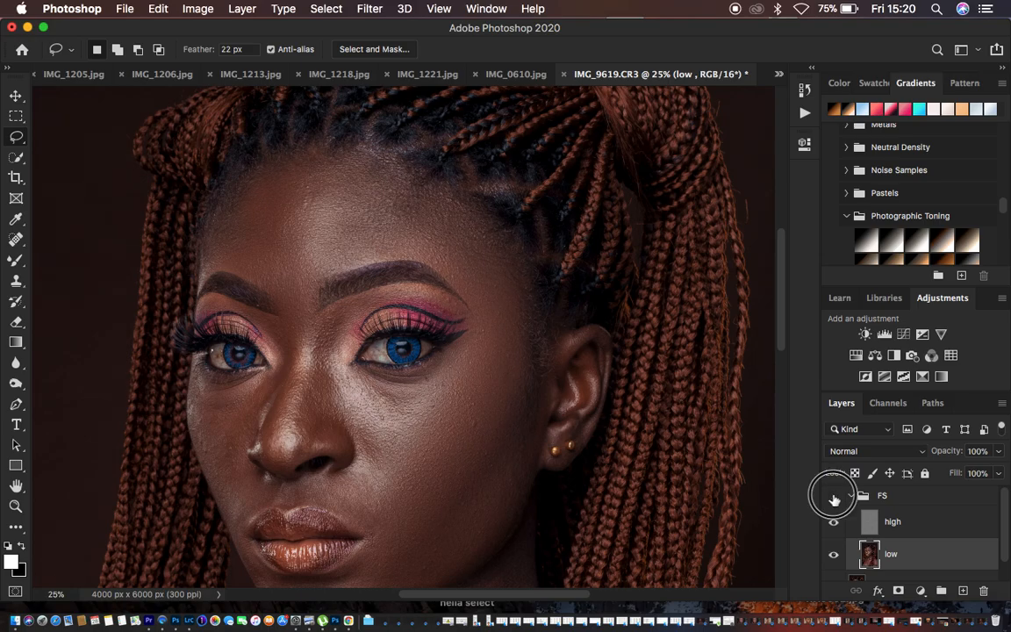